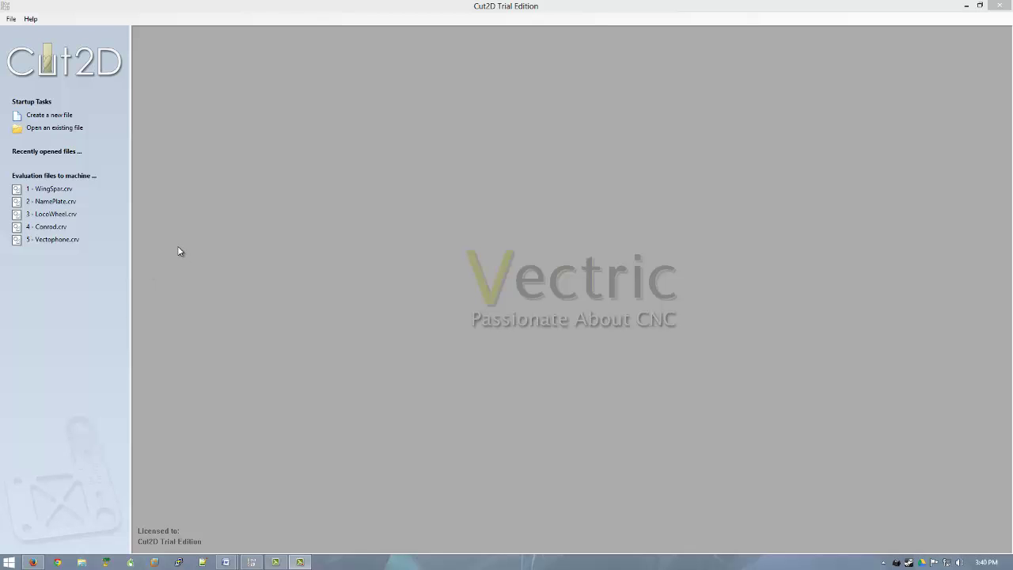
- Create a new job with Z zero on the material top
{"action": "left_click", "coordinate": [49, 117]}
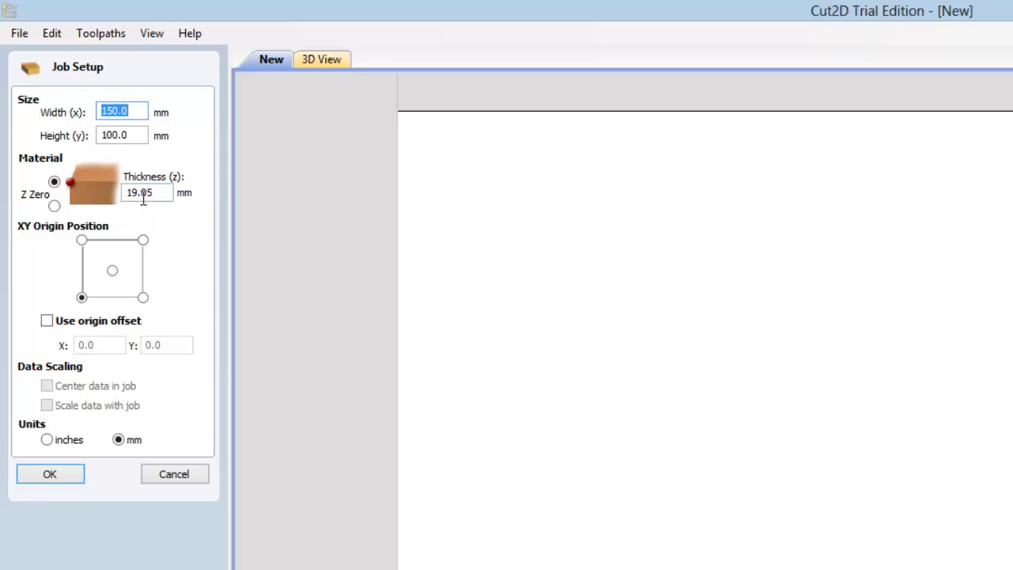
{"action": "left_click", "coordinate": [53, 206]}
{"action": "left_click", "coordinate": [54, 181]}
{"action": "left_click", "coordinate": [54, 206]}
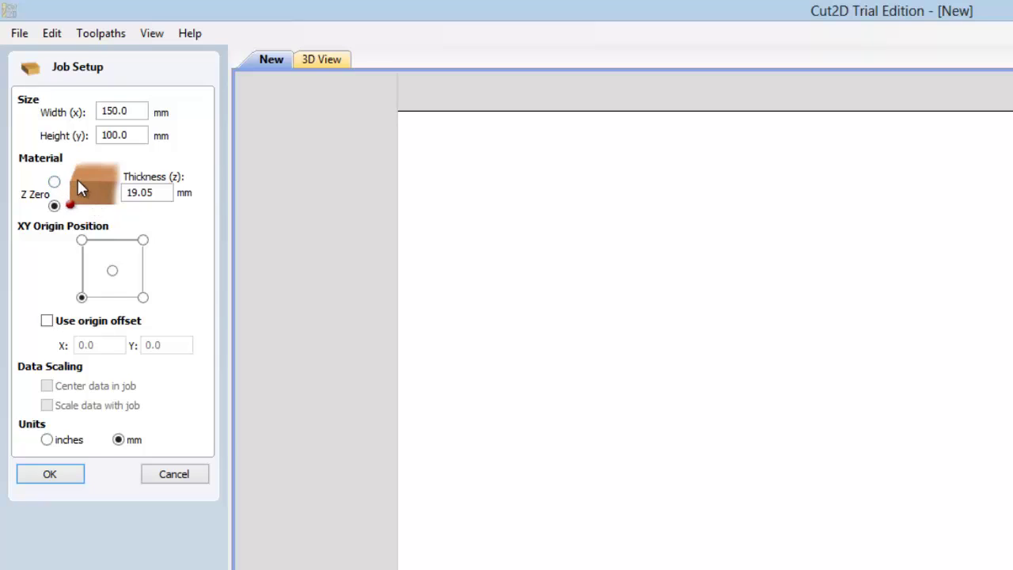
{"action": "left_click", "coordinate": [55, 183]}
- Put the XY origin at the bottom-left corner and confirm the job setup
{"action": "left_click", "coordinate": [112, 271]}
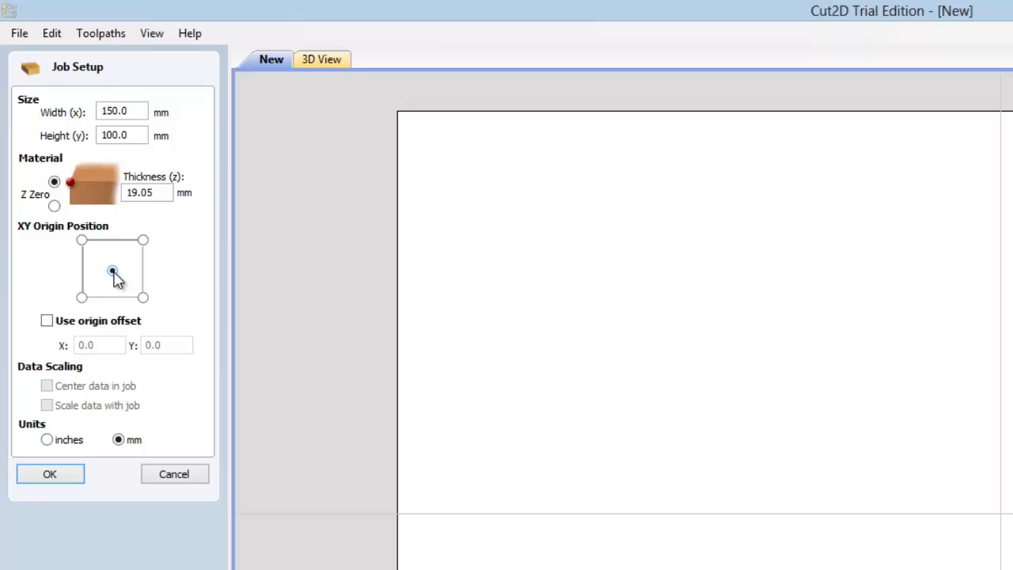
{"action": "left_click", "coordinate": [143, 240]}
{"action": "left_click", "coordinate": [143, 298]}
{"action": "left_click", "coordinate": [81, 240]}
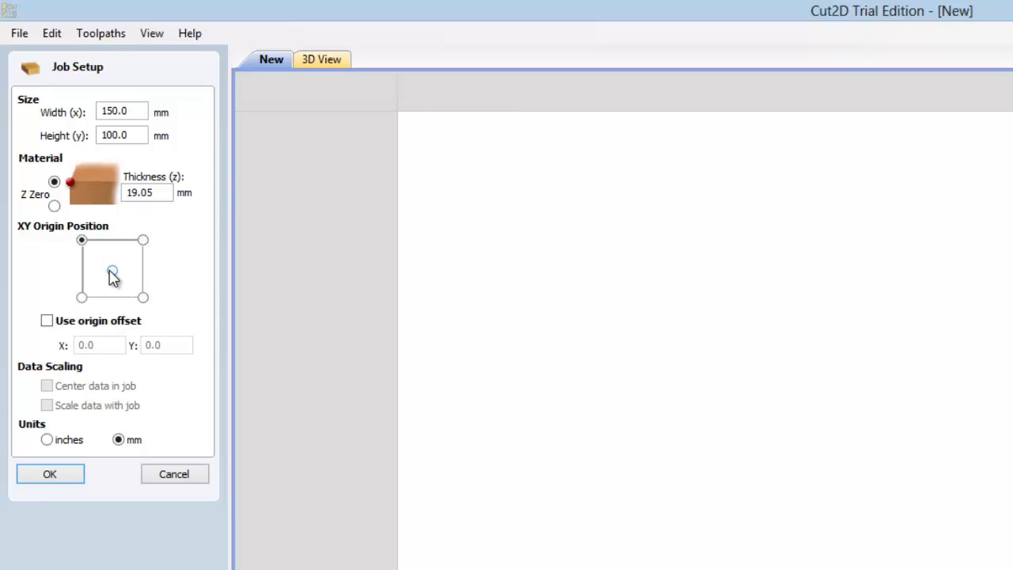
{"action": "left_click", "coordinate": [113, 272]}
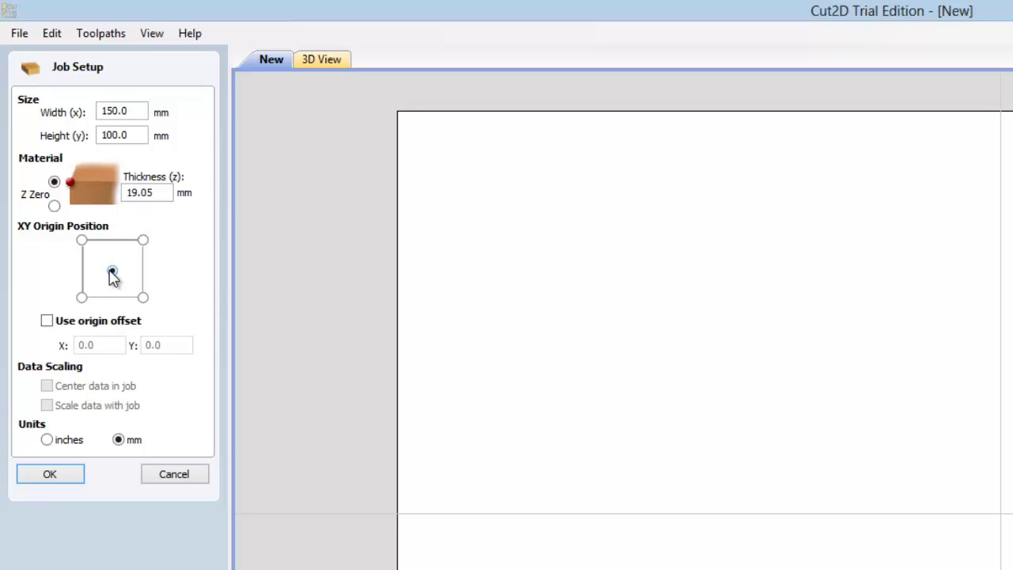
{"action": "left_click", "coordinate": [82, 297]}
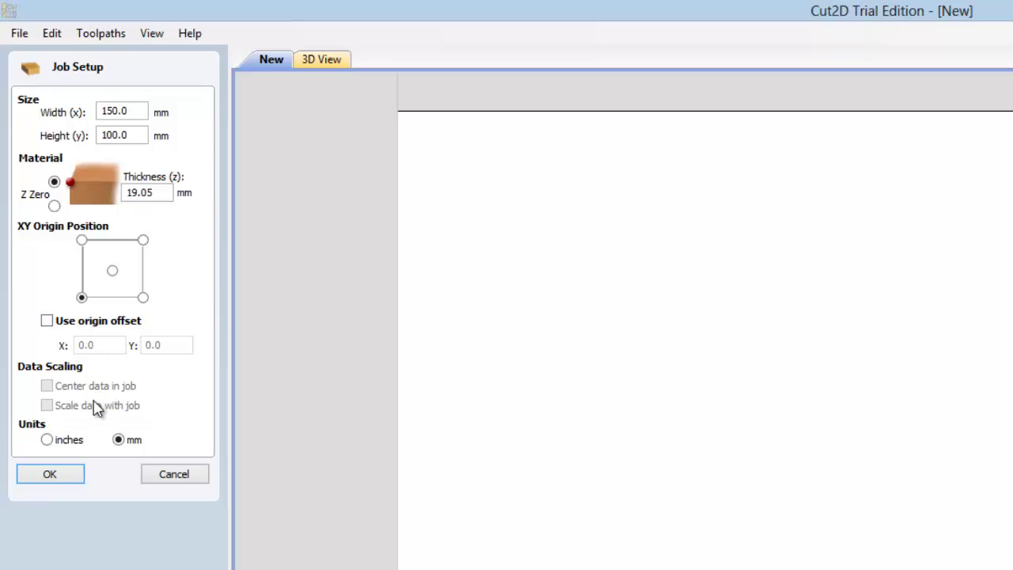
{"action": "left_click", "coordinate": [50, 475]}
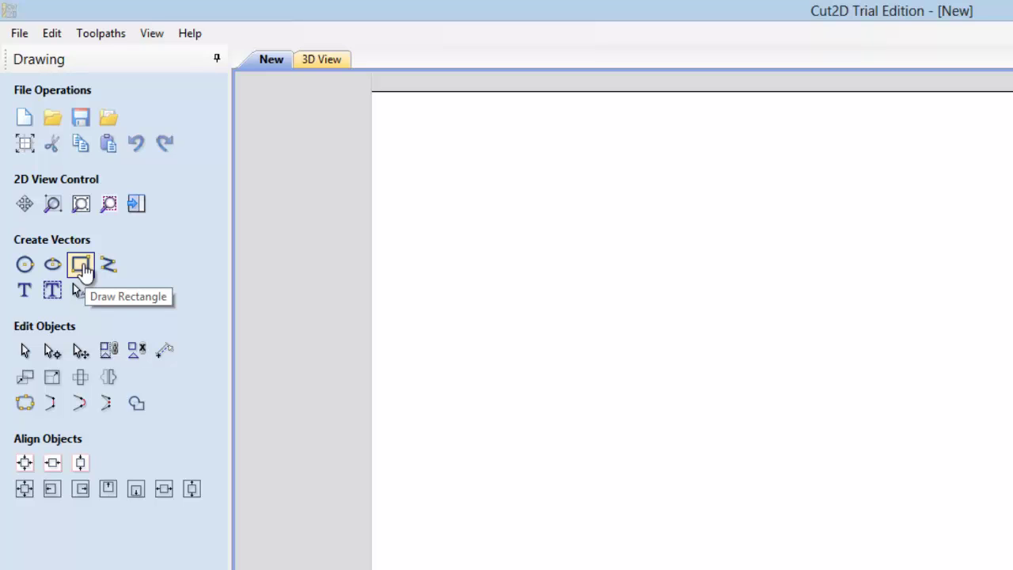
- Set a bottom-left-anchored Radiused External rectangle to width 90, ready for its height
{"action": "left_click", "coordinate": [81, 266]}
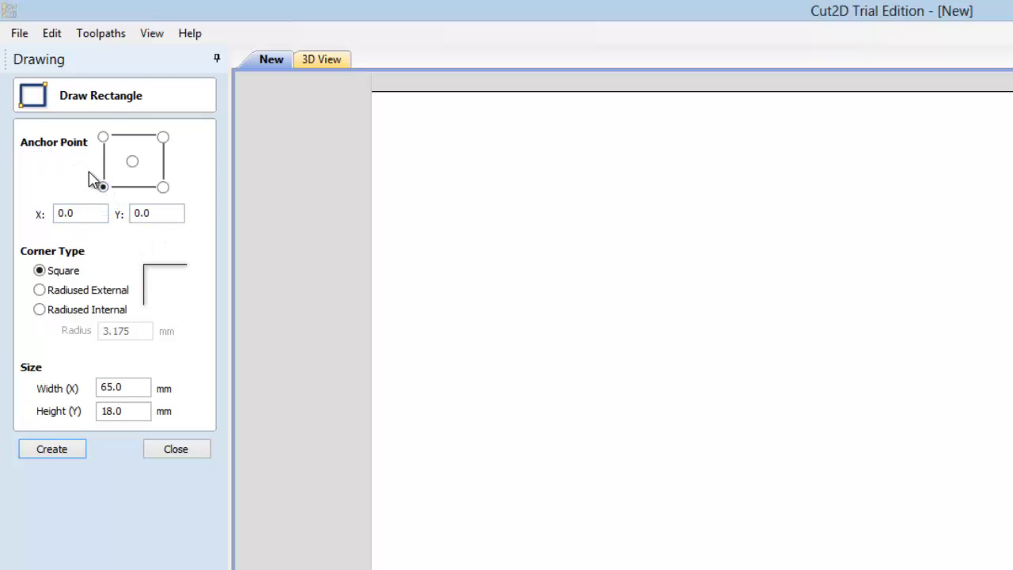
{"action": "left_click", "coordinate": [133, 163]}
{"action": "left_click", "coordinate": [103, 188]}
{"action": "left_click", "coordinate": [39, 291]}
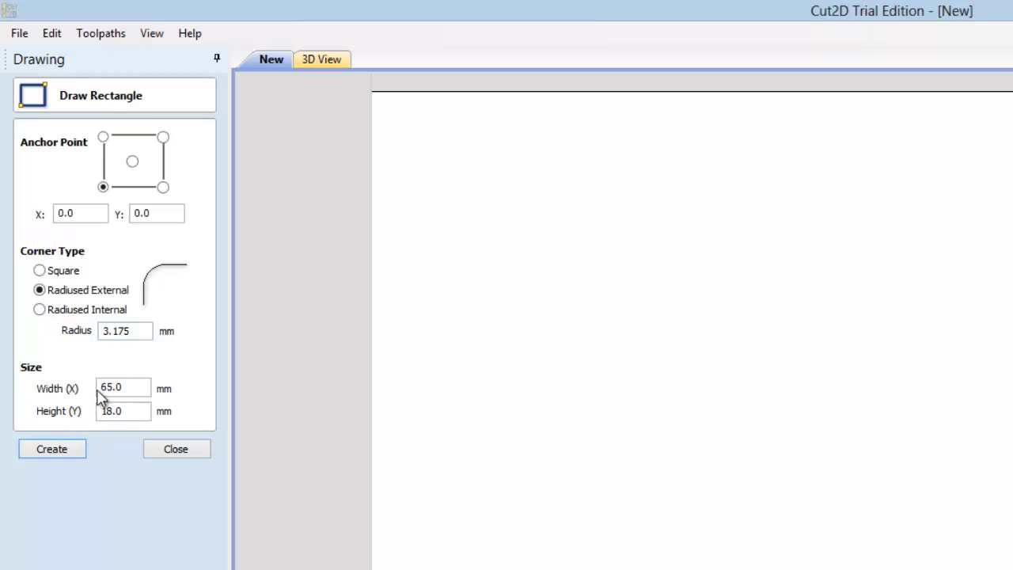
{"action": "left_click_drag", "start_coordinate": [141, 389], "coordinate": [79, 389]}
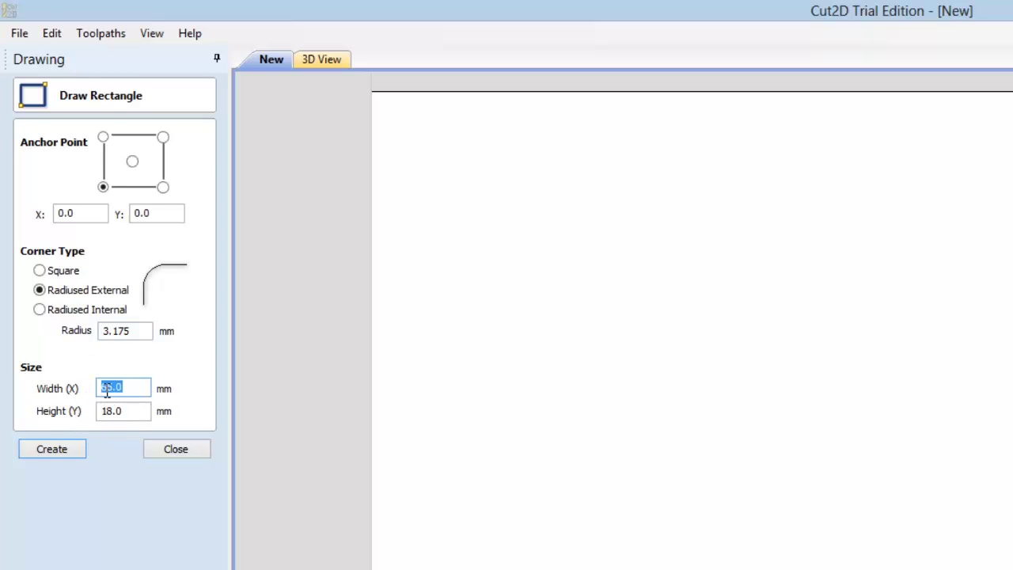
{"action": "type", "text": "90"}
{"action": "left_click_drag", "start_coordinate": [132, 414], "coordinate": [47, 423]}
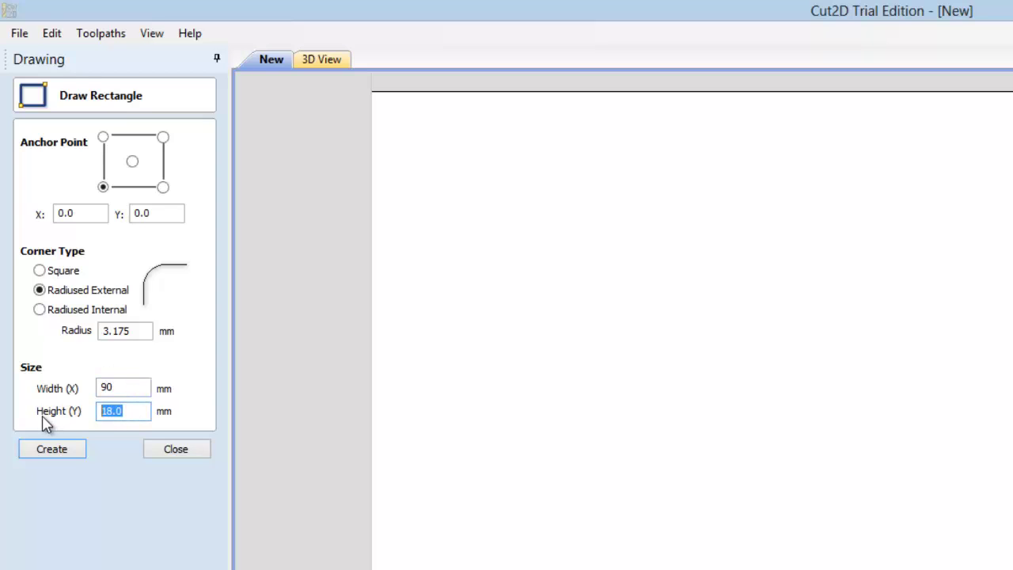
- Create the 90 × 50 rounded base and a 55 × 18 rounded rectangle at bottom-left
{"action": "type", "text": "50"}
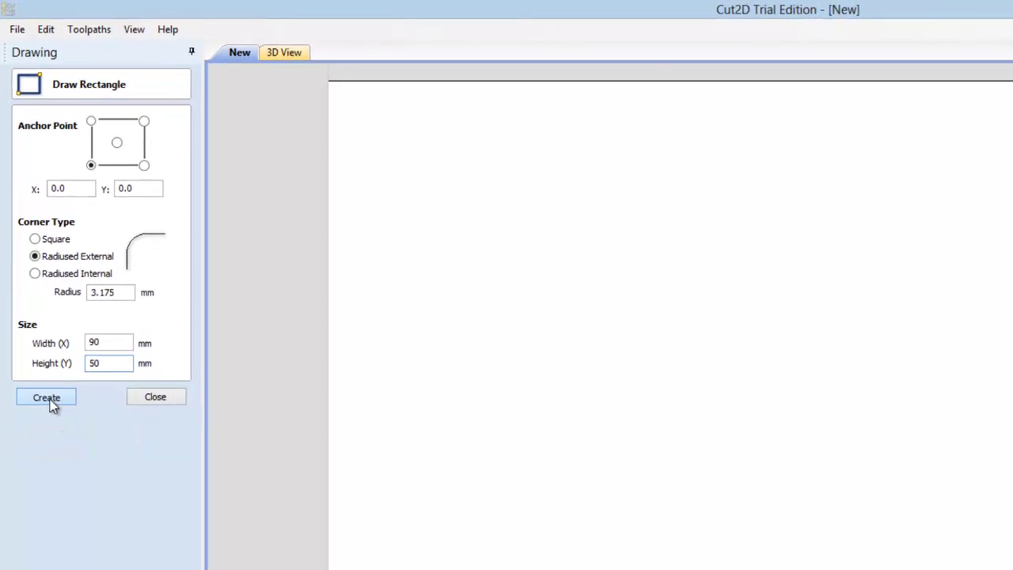
{"action": "left_click", "coordinate": [49, 402]}
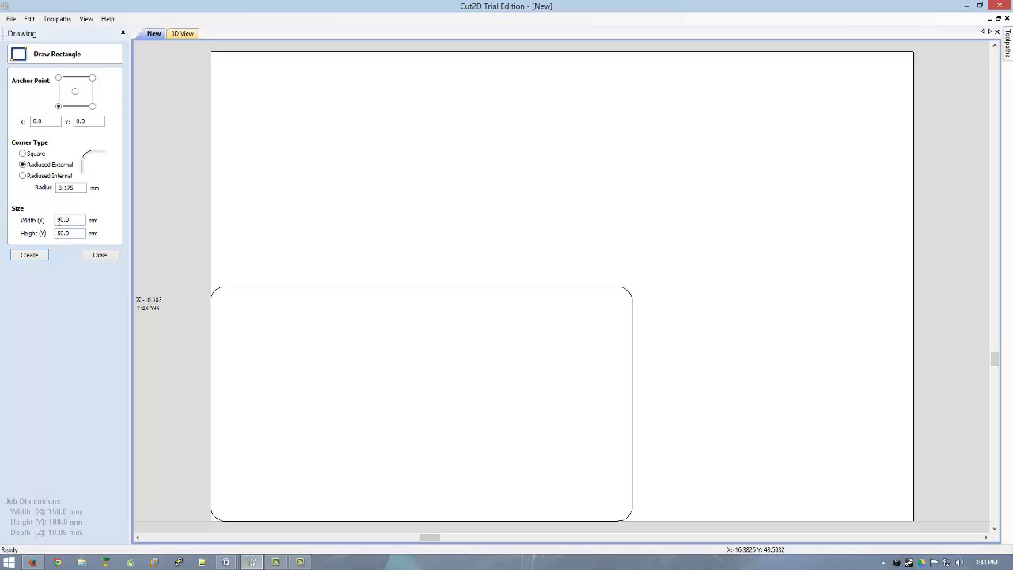
{"action": "left_click_drag", "start_coordinate": [75, 220], "coordinate": [45, 219]}
{"action": "left_click_drag", "start_coordinate": [68, 233], "coordinate": [37, 231]}
{"action": "type", "text": "48"}
{"action": "left_click", "coordinate": [31, 259]}
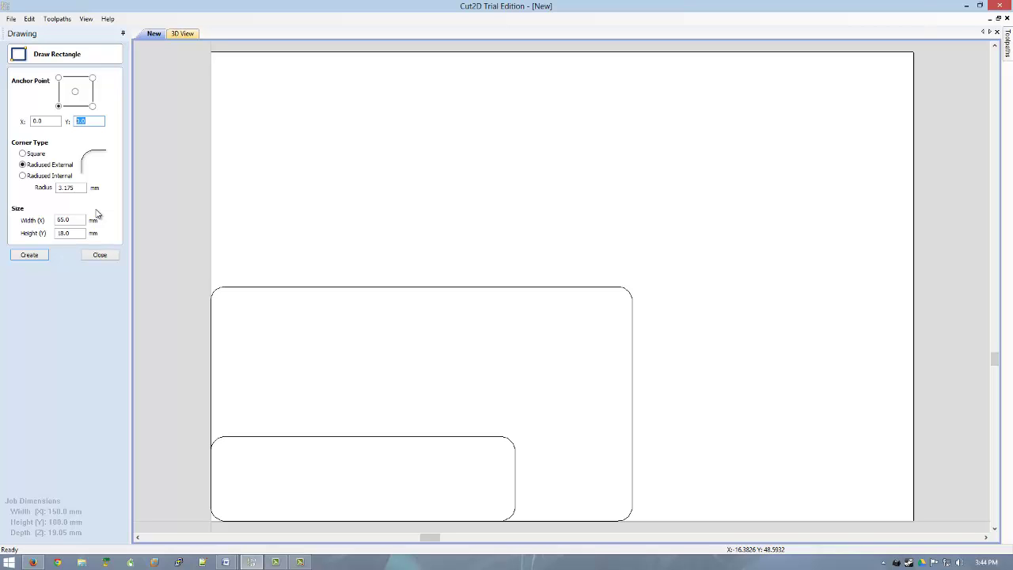
- Add a second small rounded rectangle raised to Y 24 and apply
{"action": "key", "text": "Return"}
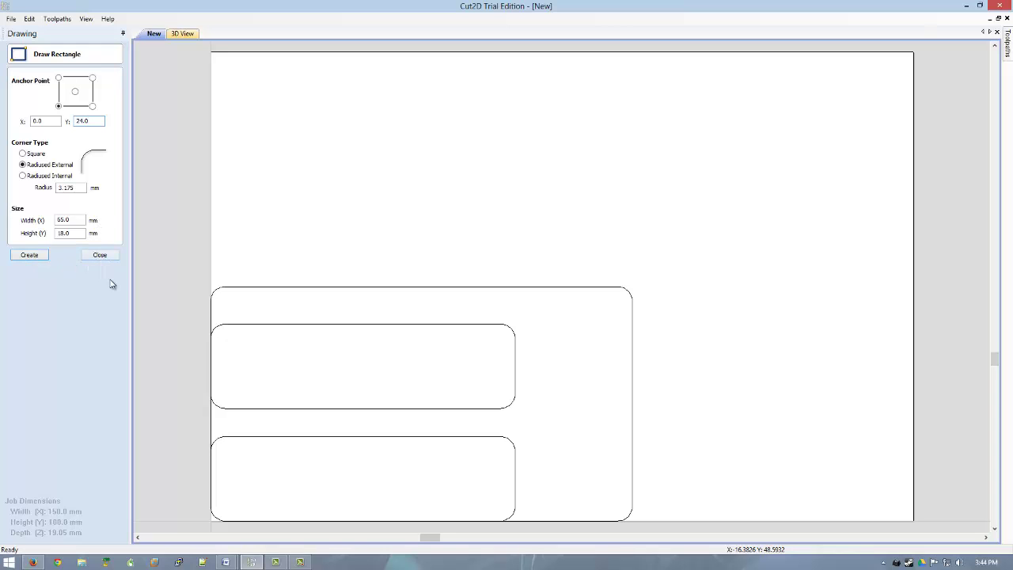
{"action": "left_click", "coordinate": [318, 408]}
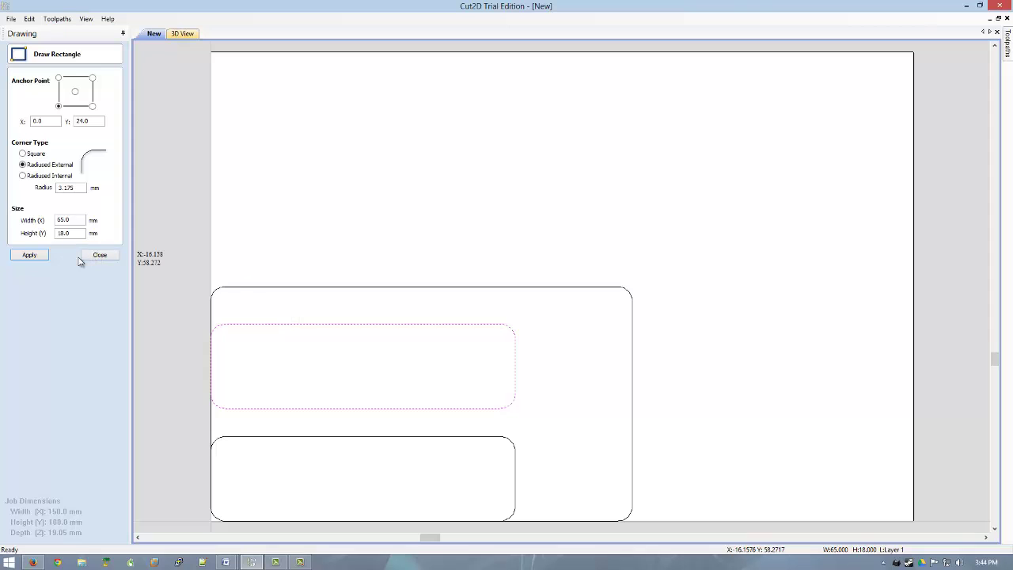
{"action": "left_click", "coordinate": [30, 255]}
- Delete the lower small rounded rectangle
{"action": "left_click", "coordinate": [99, 257]}
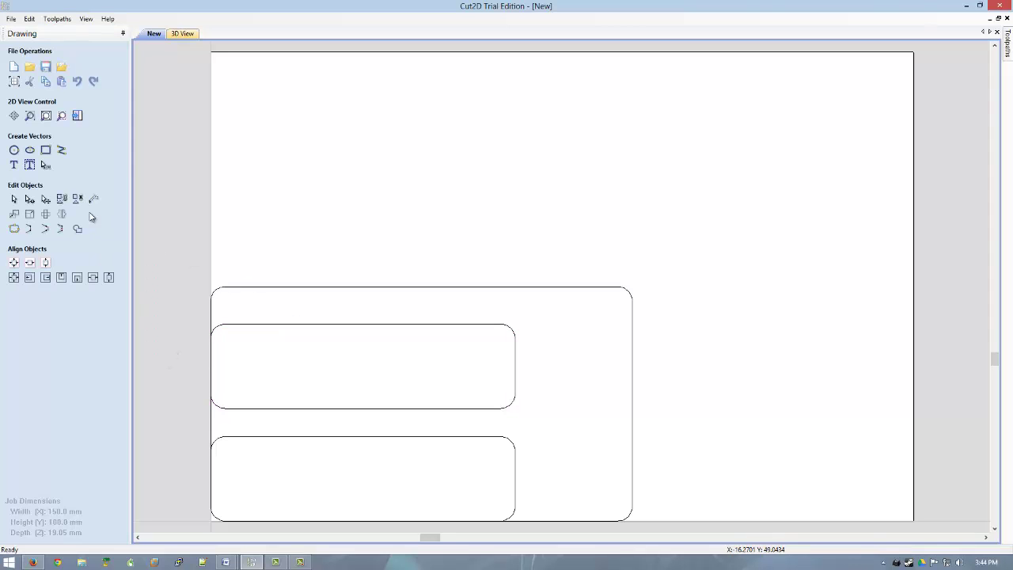
{"action": "left_click", "coordinate": [14, 198]}
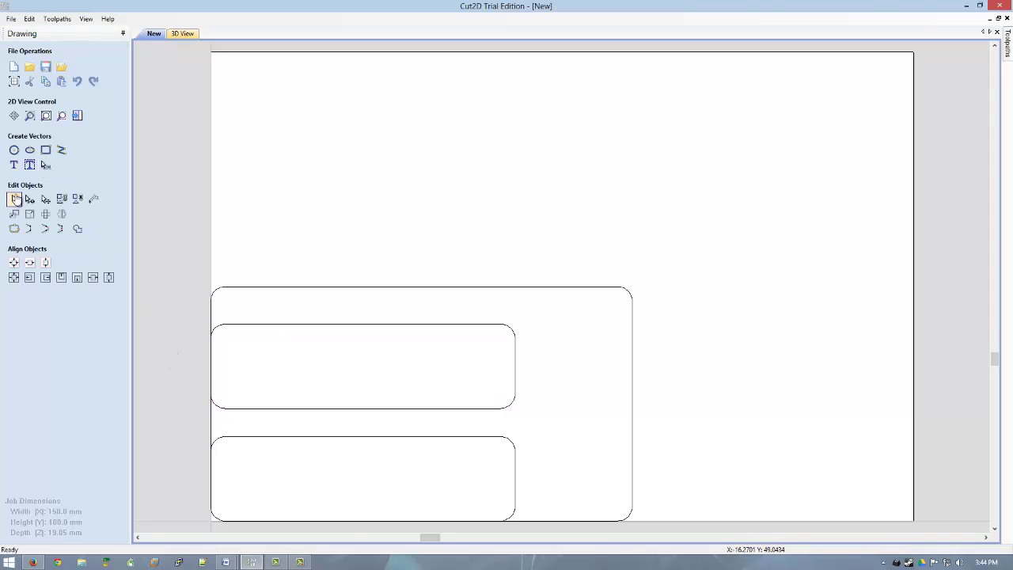
{"action": "left_click", "coordinate": [261, 444]}
{"action": "key", "text": "Delete"}
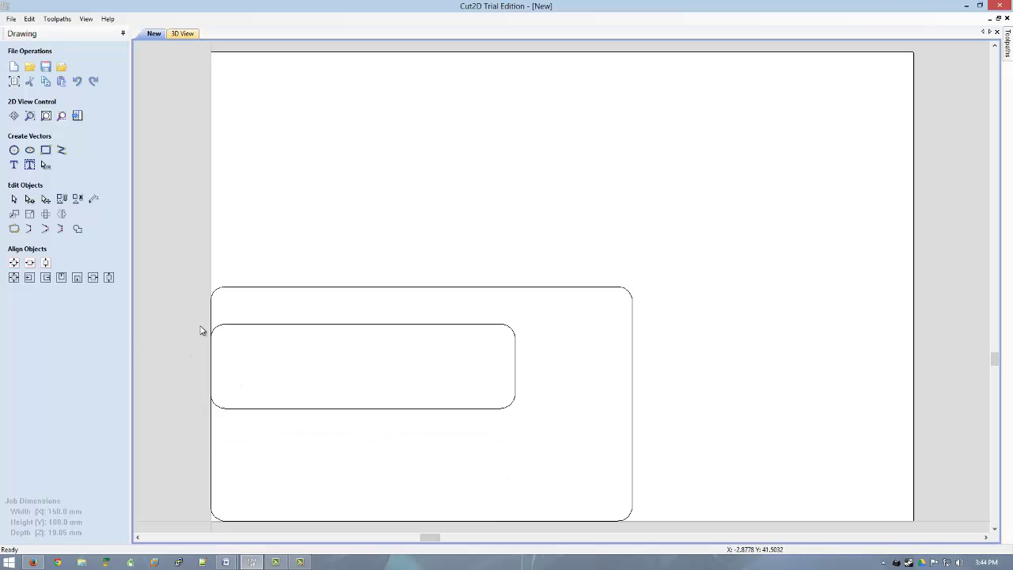
- Centre the remaining small rectangle horizontally within the 90 × 50 base
{"action": "left_click", "coordinate": [266, 325]}
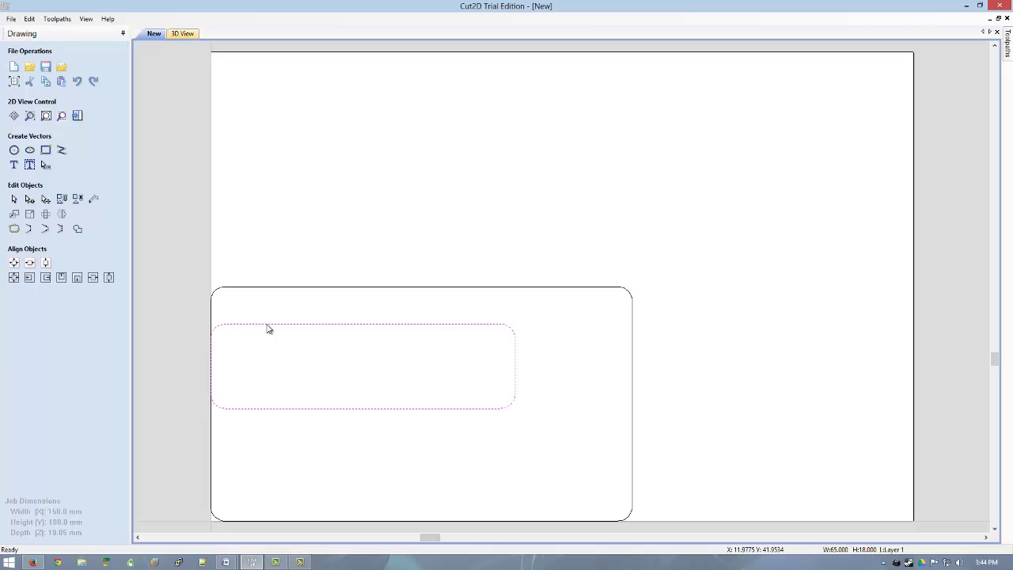
{"action": "left_click", "coordinate": [293, 292], "text": "shift"}
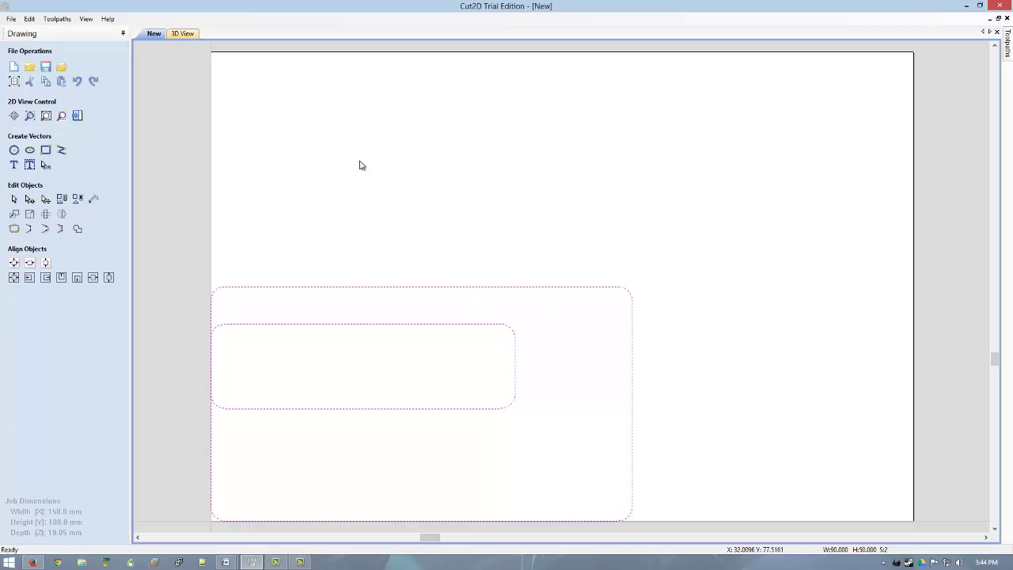
{"action": "left_click", "coordinate": [93, 279]}
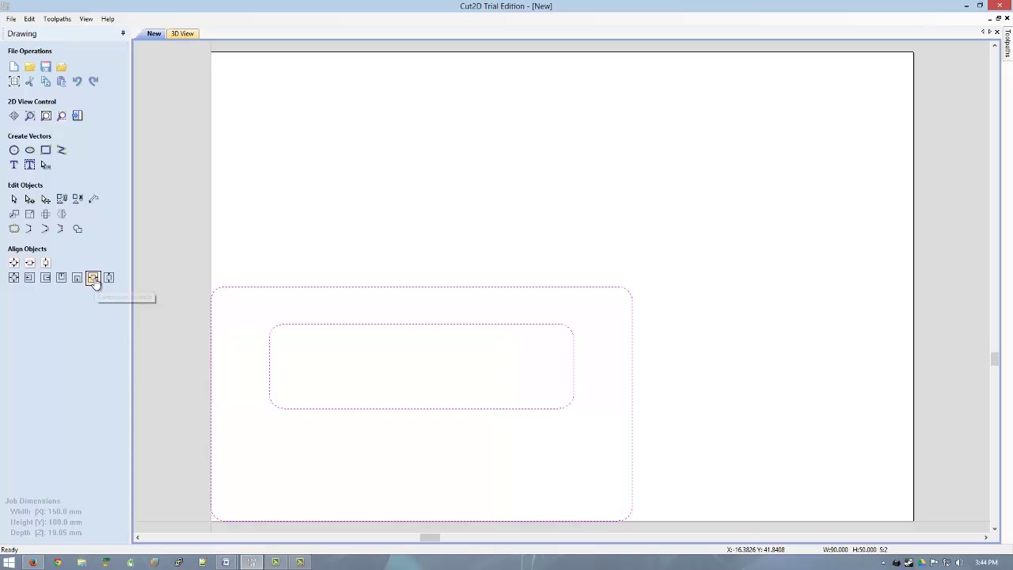
- Show the Toolpaths panel and select only the inner rounded rectangle
{"action": "left_click", "coordinate": [78, 116]}
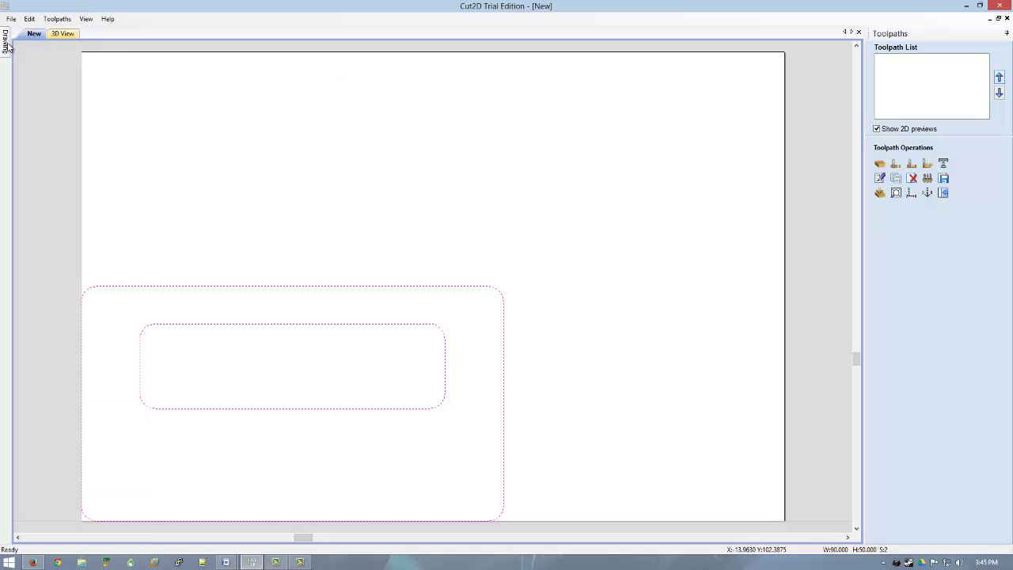
{"action": "mouse_move", "coordinate": [6, 43]}
{"action": "left_click", "coordinate": [605, 308]}
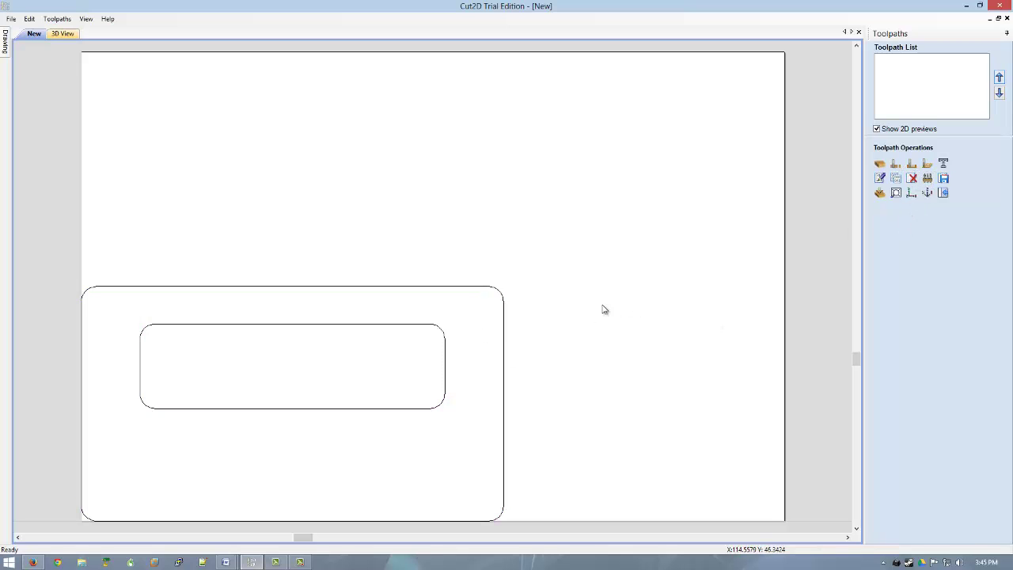
{"action": "left_click", "coordinate": [443, 334]}
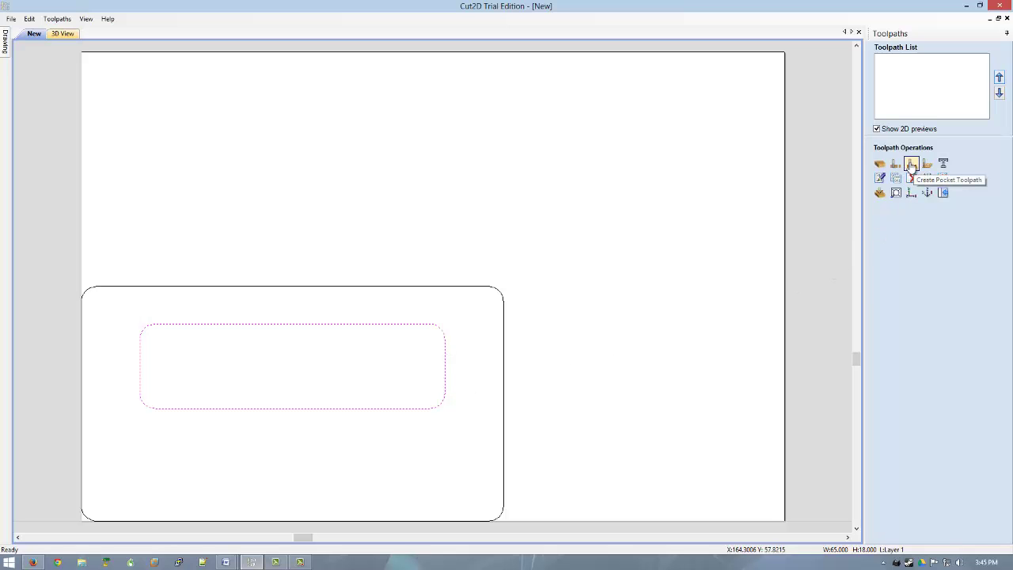
- Create a Pocket Toolpath for the slot and open the Tool Database
{"action": "left_click", "coordinate": [911, 164]}
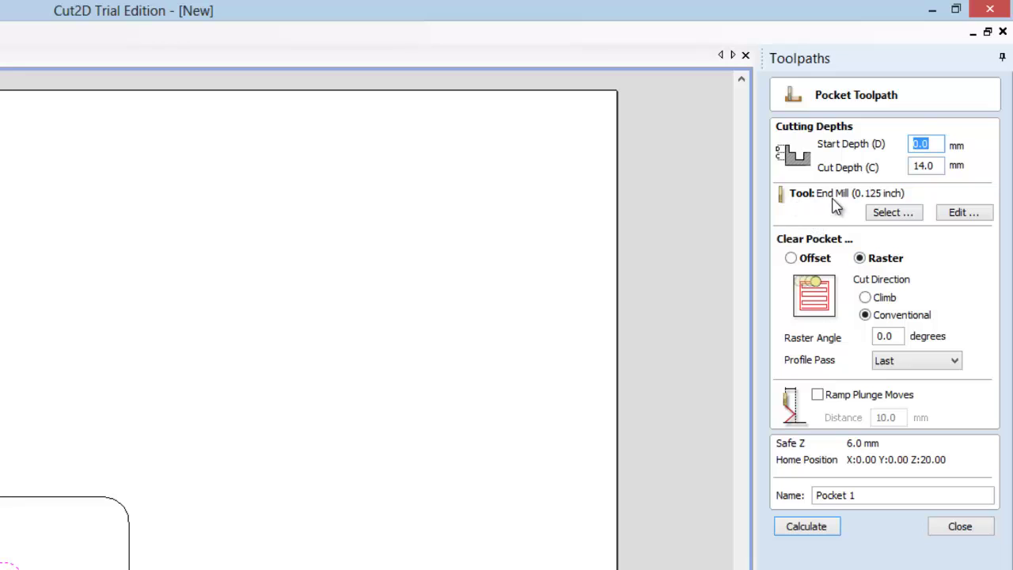
{"action": "left_click", "coordinate": [897, 214]}
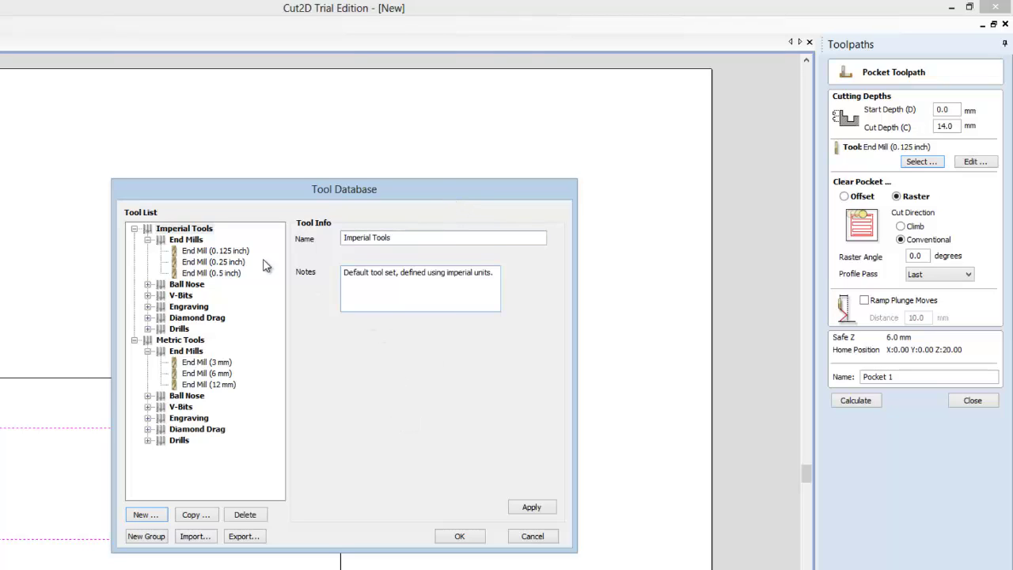
- Choose Imperial Tools > End Mills > End Mill (0.125 inch) in the Tool Database
{"action": "left_click", "coordinate": [233, 252]}
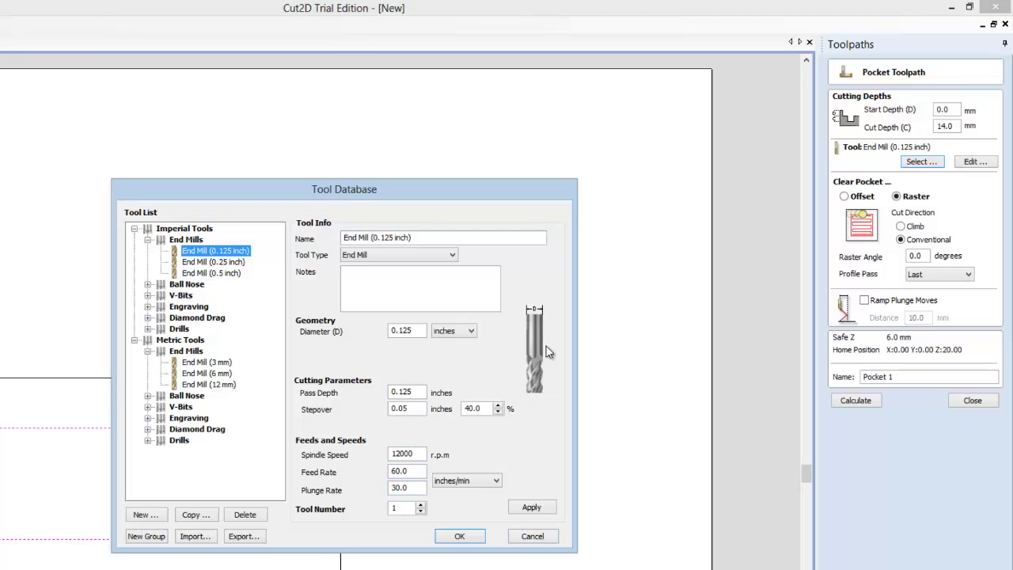
- Cancel the Tool Database and Edit Tool dialogs, keeping the 0.125 inch end mill
{"action": "left_click", "coordinate": [533, 538]}
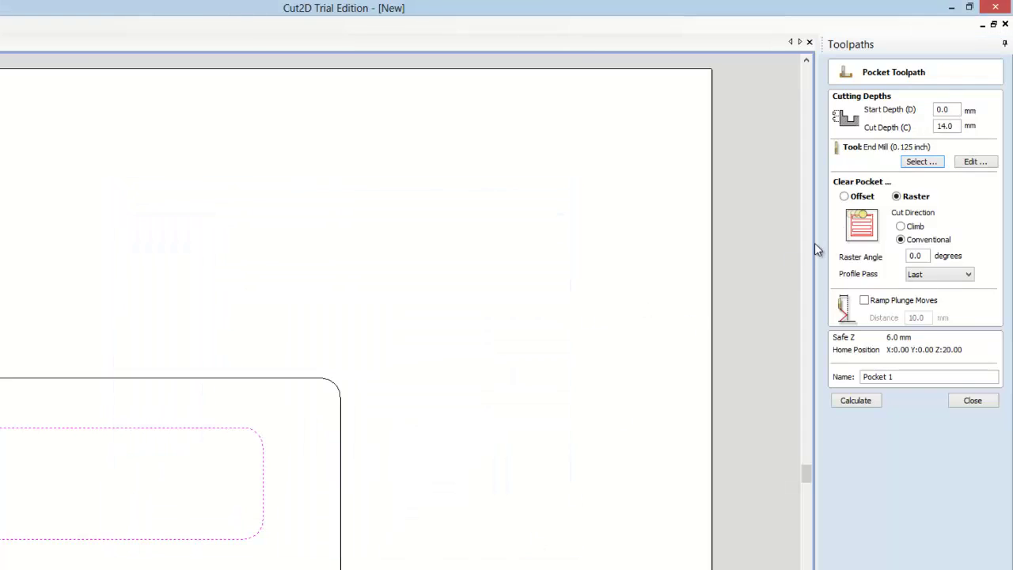
{"action": "left_click", "coordinate": [979, 164]}
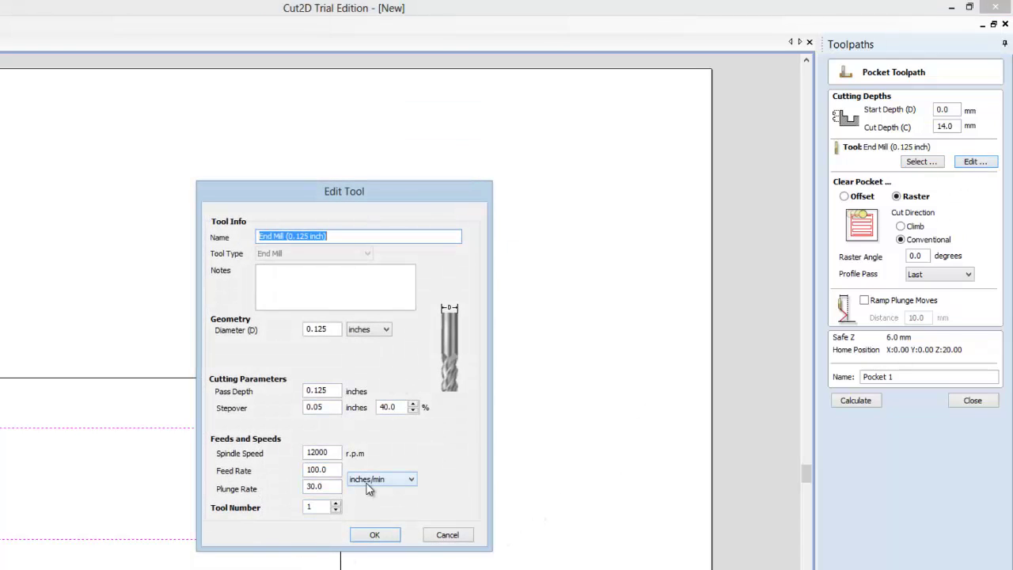
{"action": "left_click", "coordinate": [447, 536]}
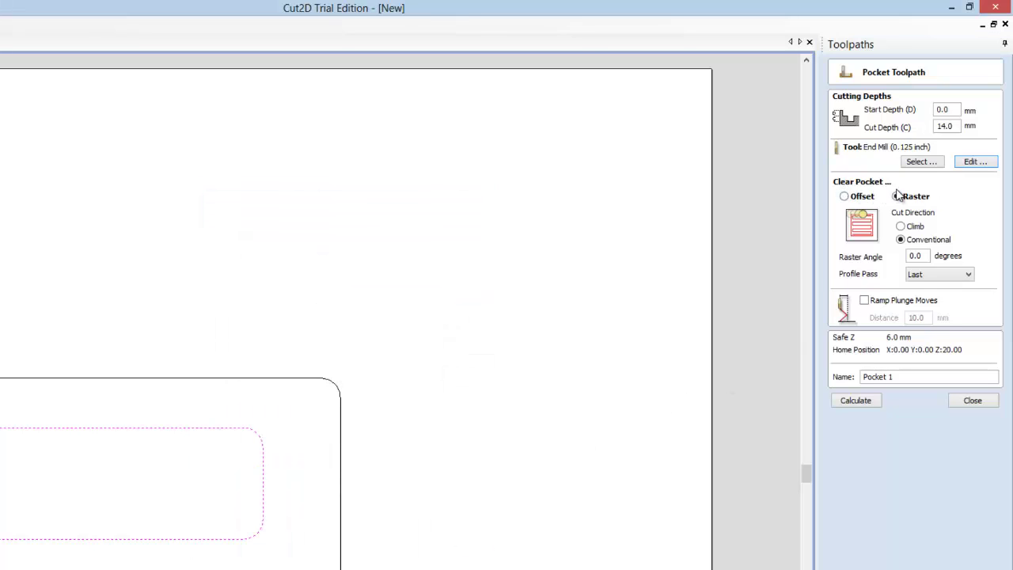
{"action": "left_click", "coordinate": [844, 198]}
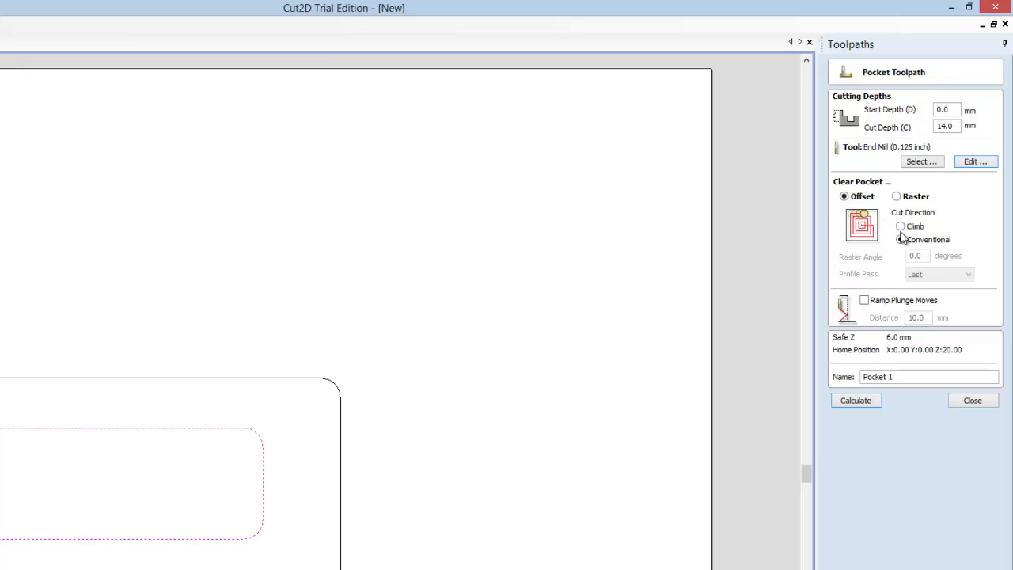
{"action": "left_click", "coordinate": [897, 196]}
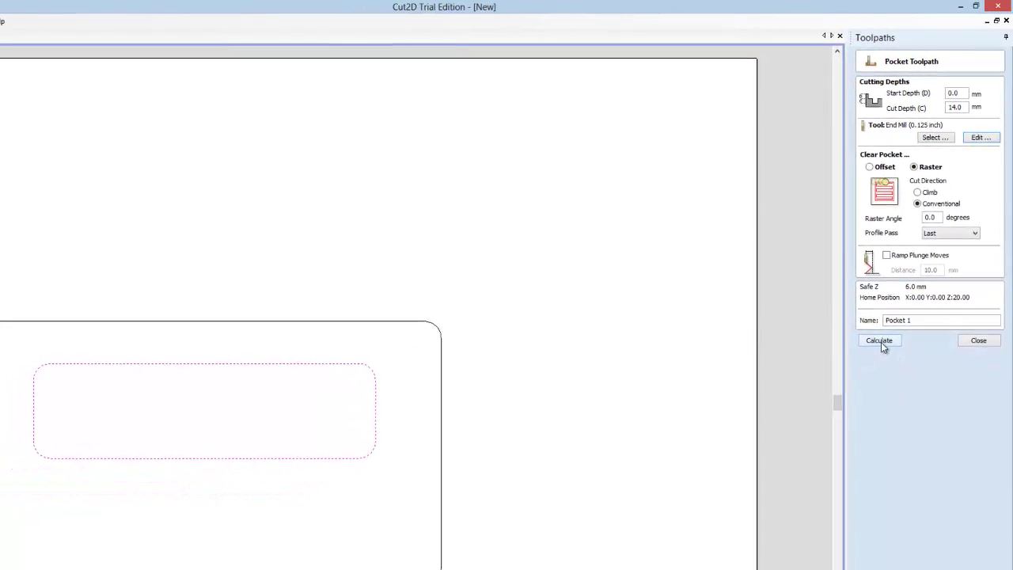
- Calculate Pocket 1 and view it in 3D, then select the outer rectangle
{"action": "left_click", "coordinate": [882, 334]}
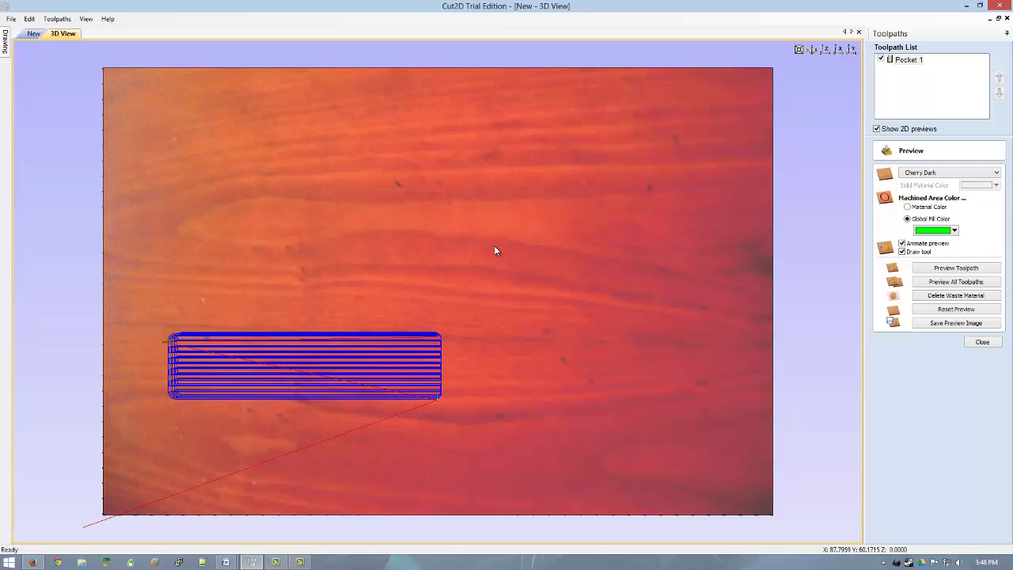
{"action": "left_click_drag", "start_coordinate": [362, 260], "coordinate": [164, 164]}
{"action": "left_click", "coordinate": [33, 33]}
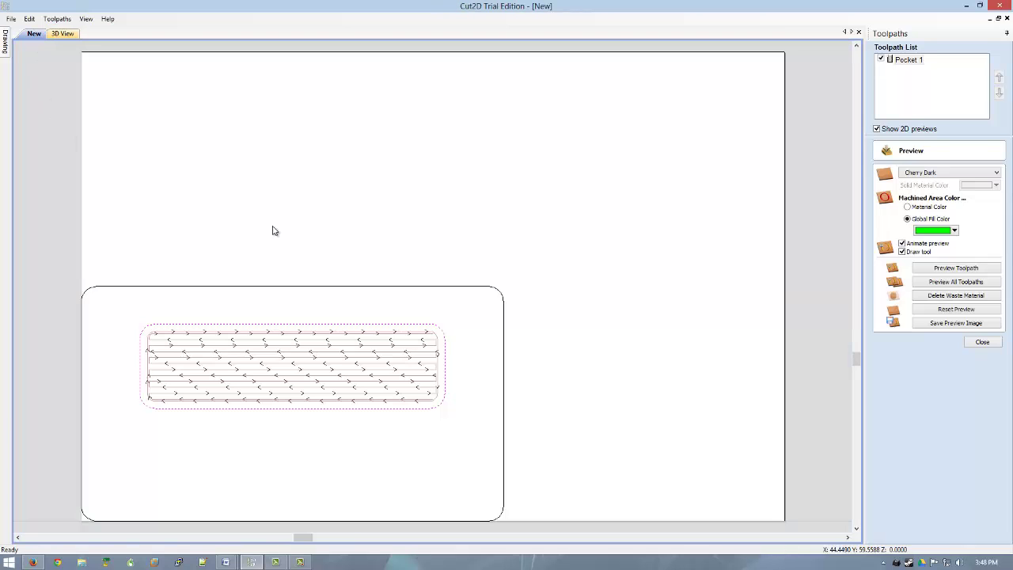
{"action": "left_click", "coordinate": [436, 287]}
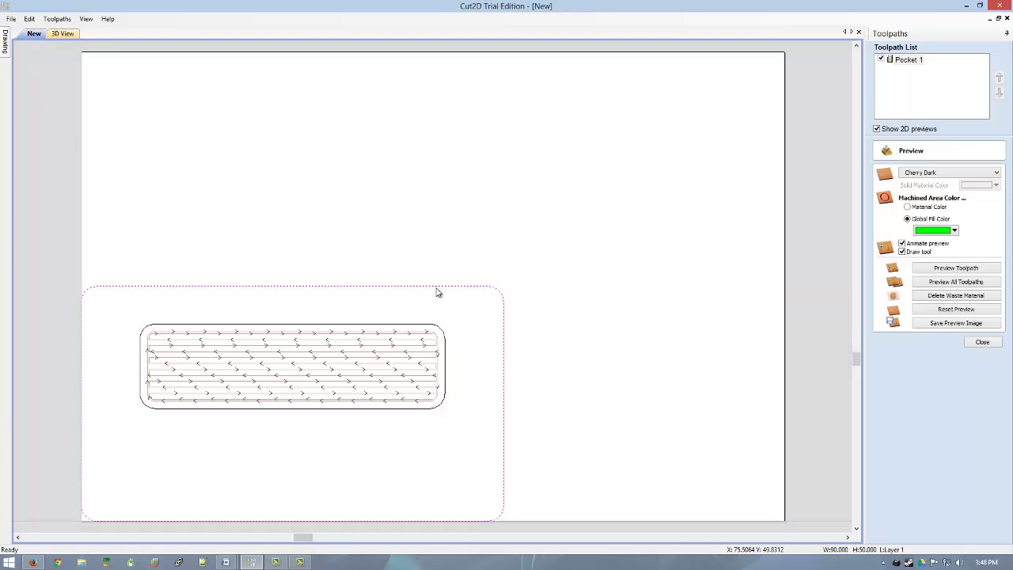
{"action": "left_click", "coordinate": [979, 342]}
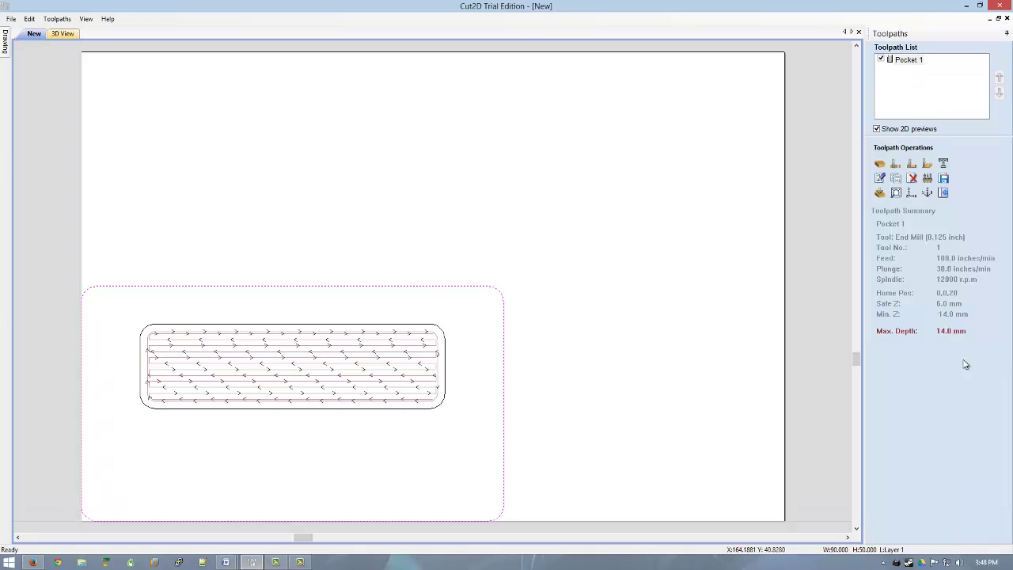
- Create Profile 1 for the outer rectangle, machining Outside / Right at 19.06 mm
{"action": "left_click", "coordinate": [896, 164]}
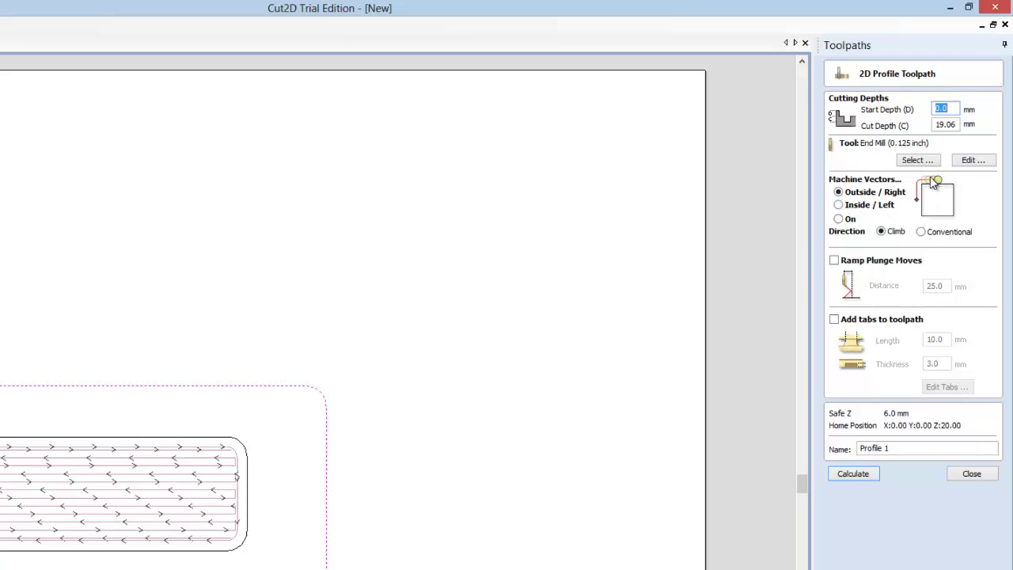
{"action": "left_click", "coordinate": [839, 205]}
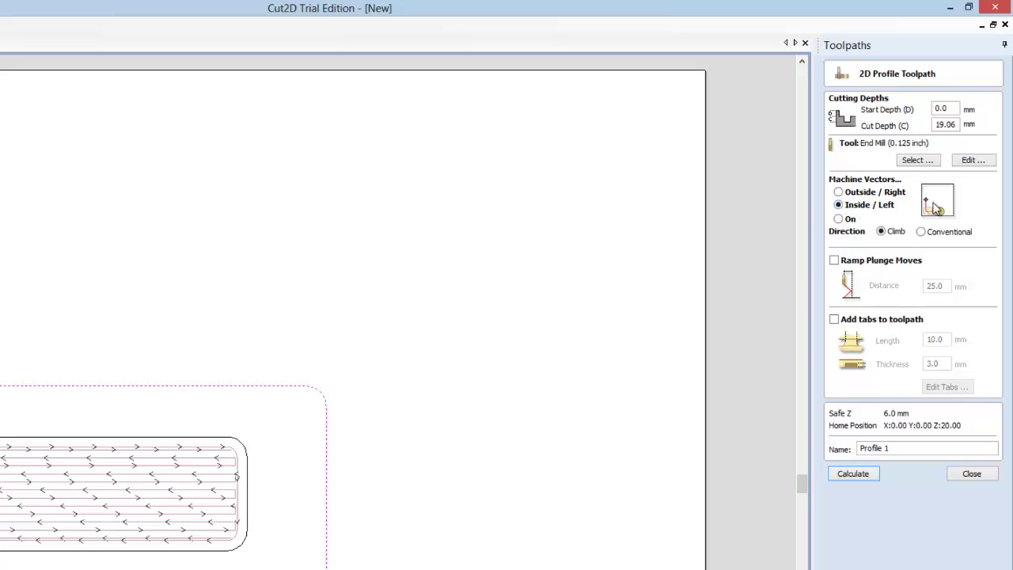
{"action": "left_click", "coordinate": [839, 220]}
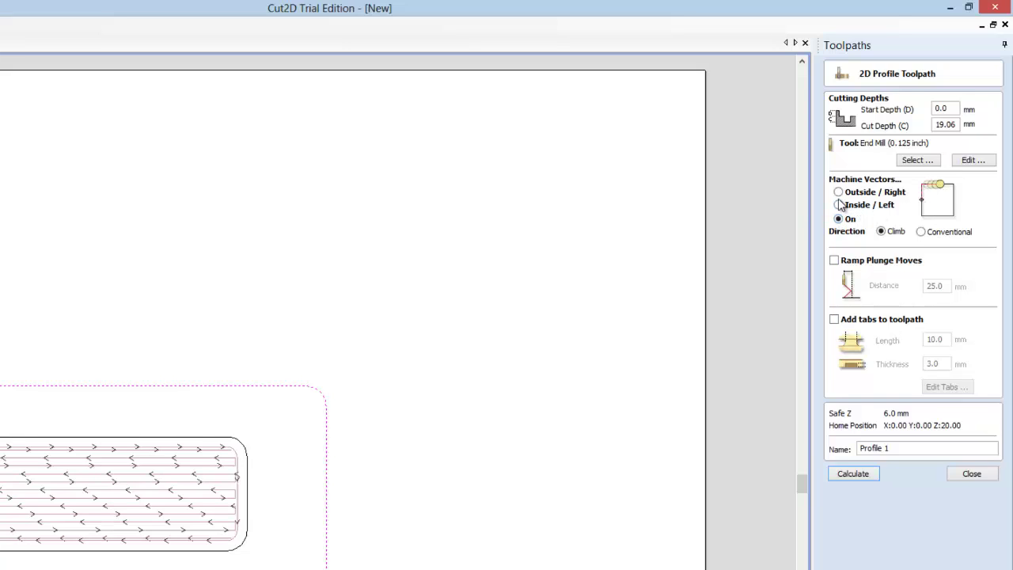
{"action": "left_click", "coordinate": [838, 192]}
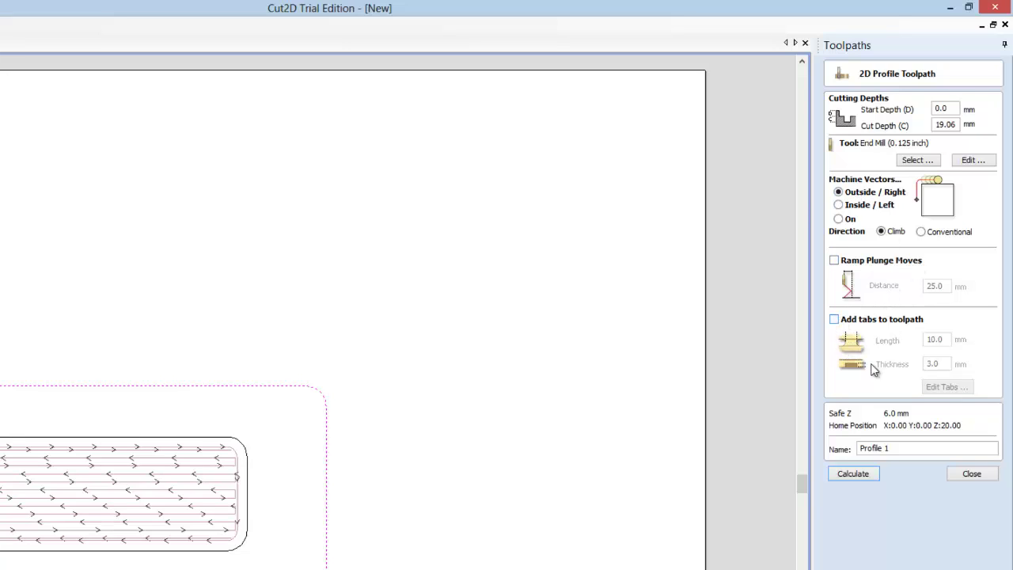
- Enable 10.0 mm by 3.0 mm tabs on Profile 1, but delete every placed tab
{"action": "left_click", "coordinate": [836, 320]}
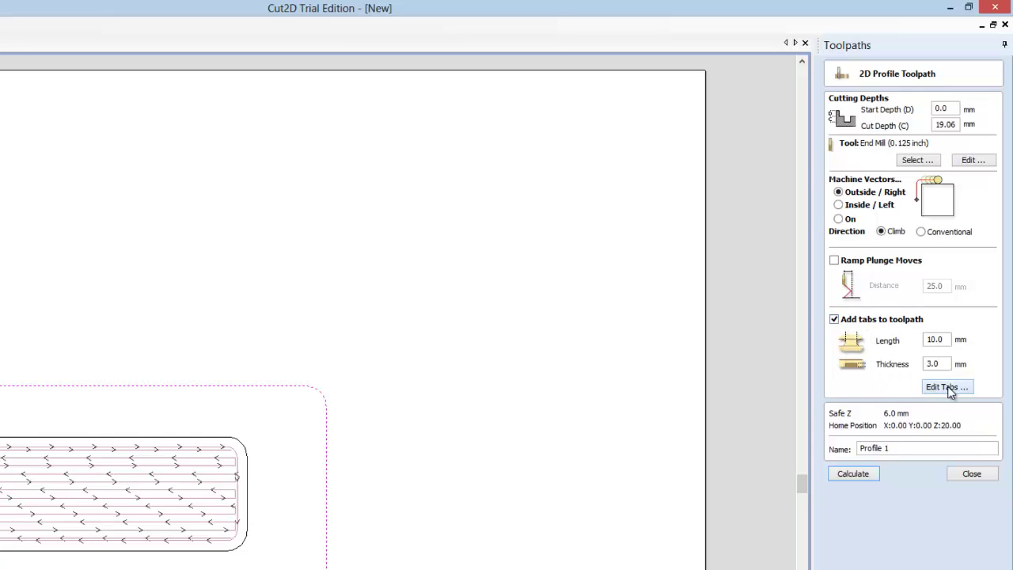
{"action": "left_click", "coordinate": [946, 388]}
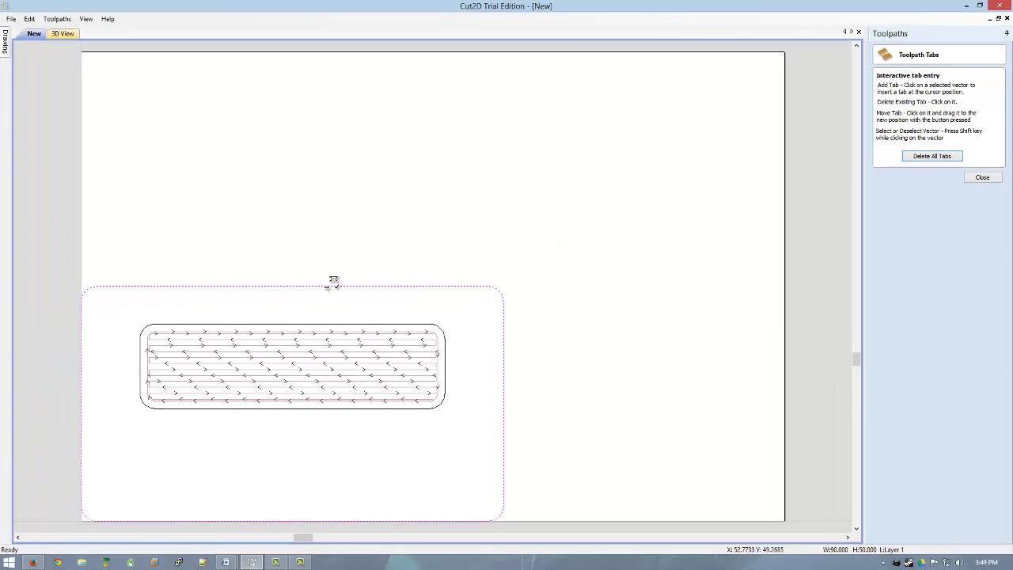
{"action": "left_click", "coordinate": [308, 286]}
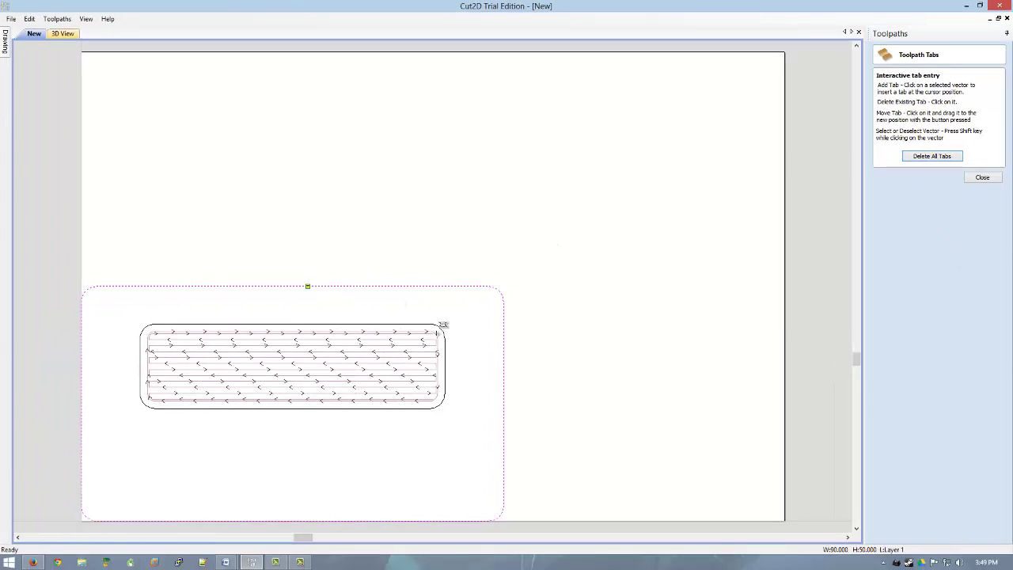
{"action": "left_click", "coordinate": [503, 400]}
{"action": "left_click_drag", "start_coordinate": [504, 401], "coordinate": [503, 371]}
{"action": "left_click", "coordinate": [947, 157]}
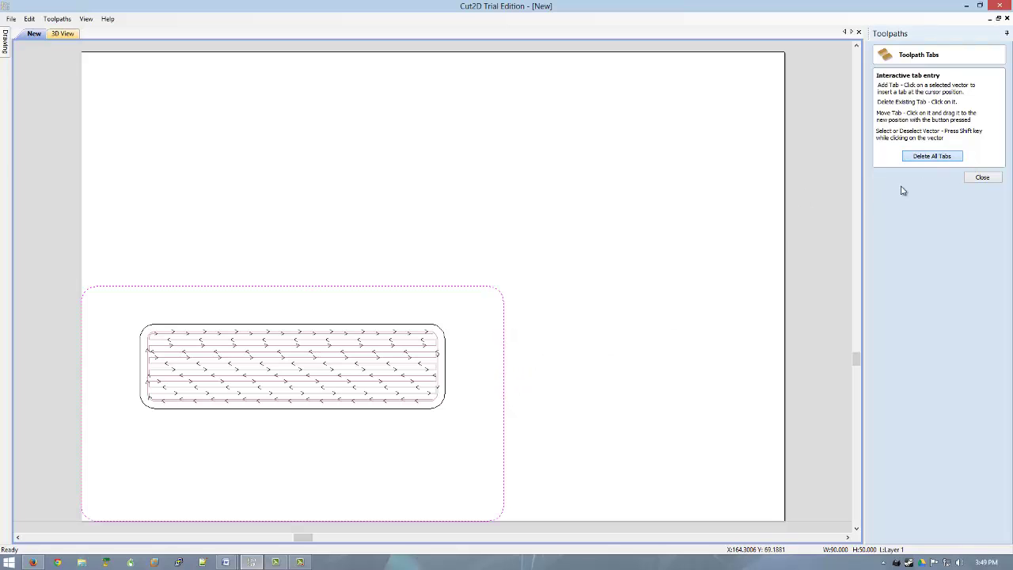
{"action": "left_click", "coordinate": [987, 179]}
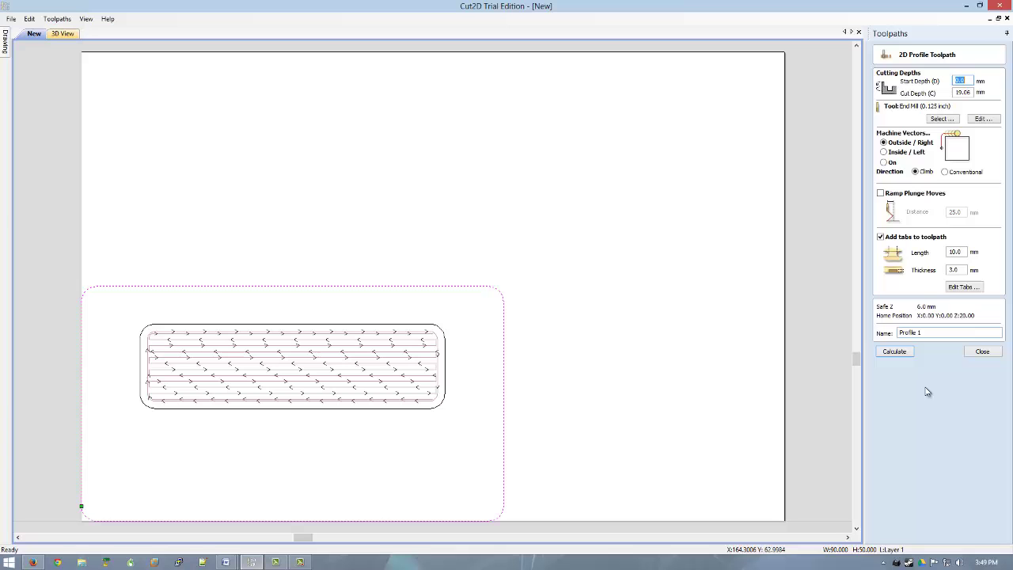
- Calculate Profile 1, accepting the cut-through warning and the no-tabs message
{"action": "left_click", "coordinate": [894, 353]}
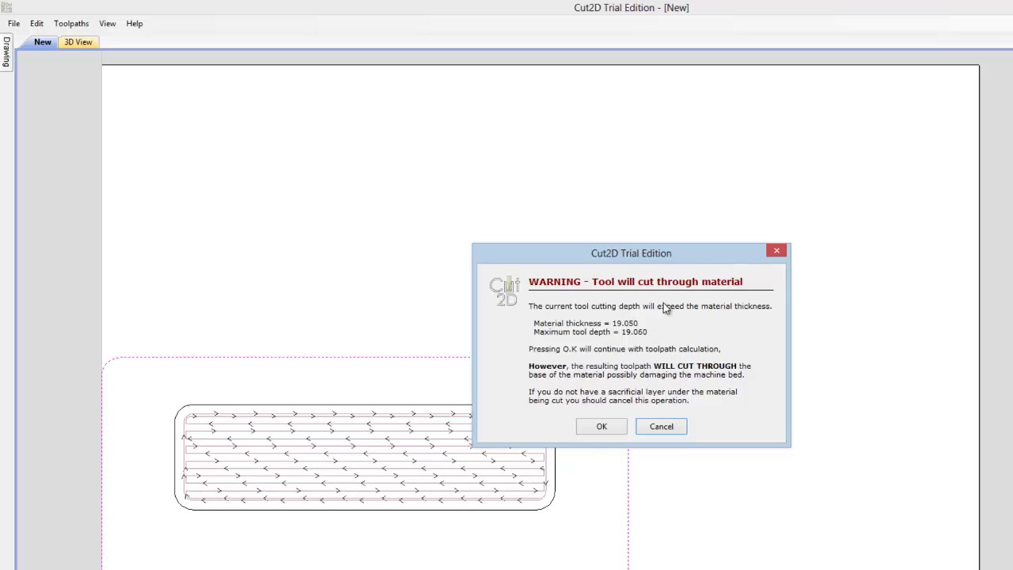
{"action": "left_click", "coordinate": [611, 425]}
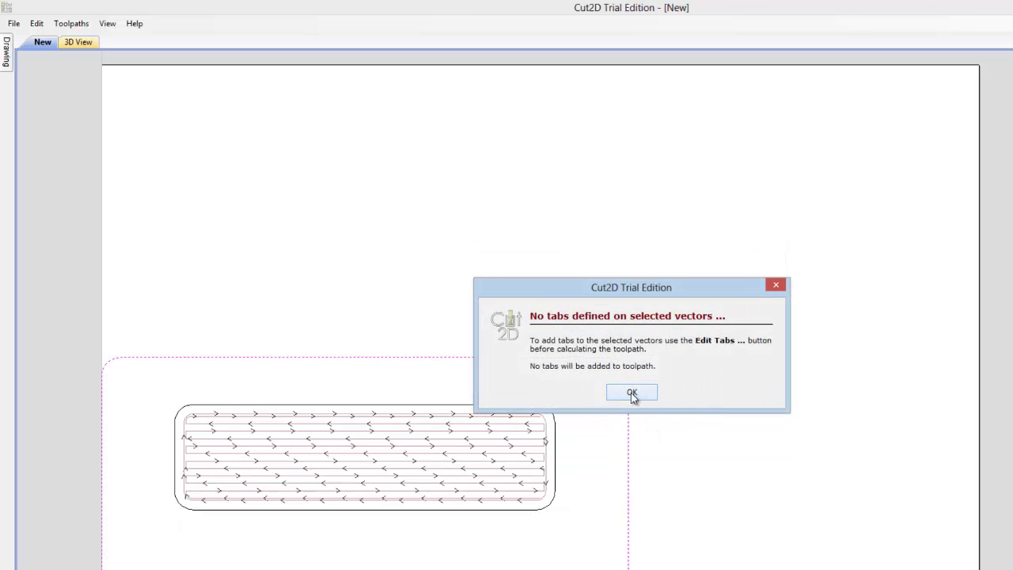
{"action": "left_click", "coordinate": [632, 393]}
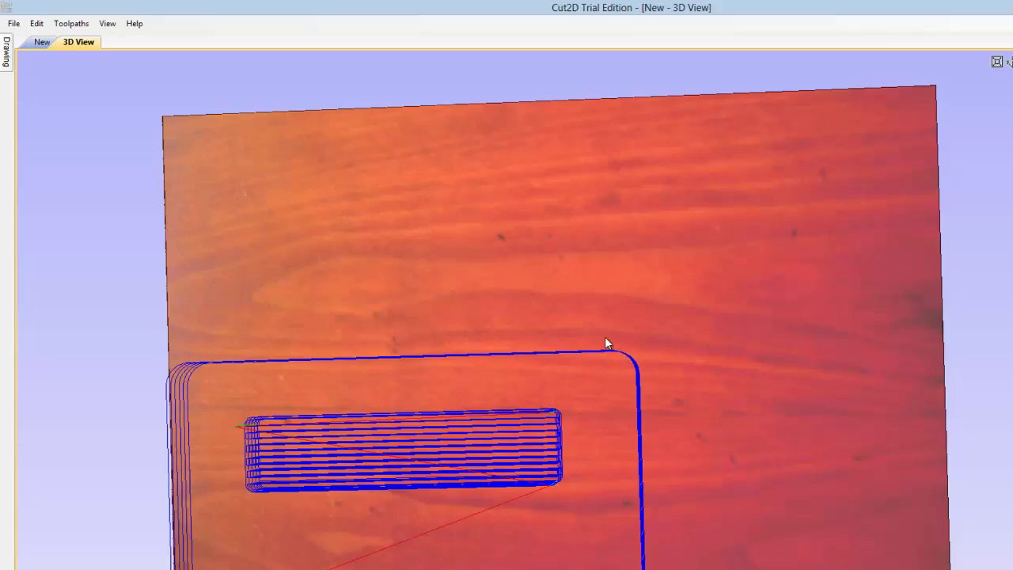
- Change the preview block material from Cherry Dark to Dark Wood and tilt the view
{"action": "left_click_drag", "start_coordinate": [573, 384], "coordinate": [467, 258]}
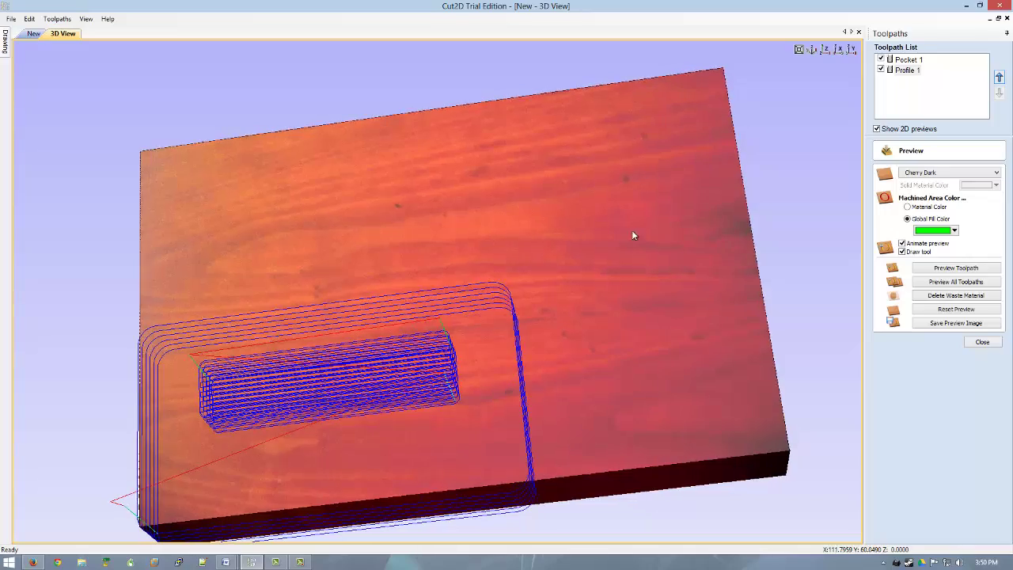
{"action": "left_click_drag", "start_coordinate": [632, 235], "coordinate": [262, 441]}
{"action": "left_click_drag", "start_coordinate": [331, 246], "coordinate": [412, 206]}
{"action": "left_click", "coordinate": [928, 172]}
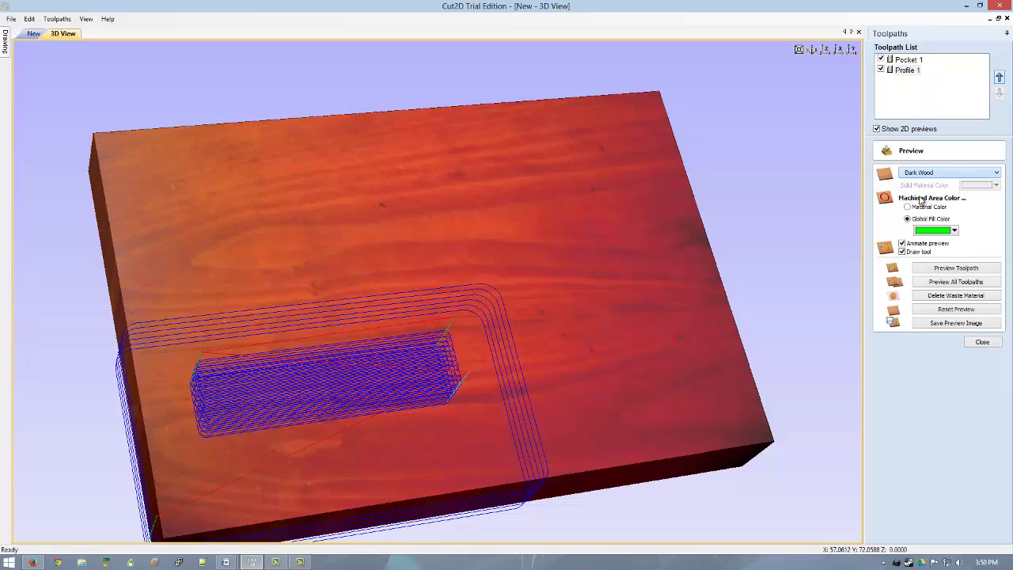
{"action": "left_click", "coordinate": [920, 198]}
{"action": "left_click_drag", "start_coordinate": [474, 204], "coordinate": [498, 168]}
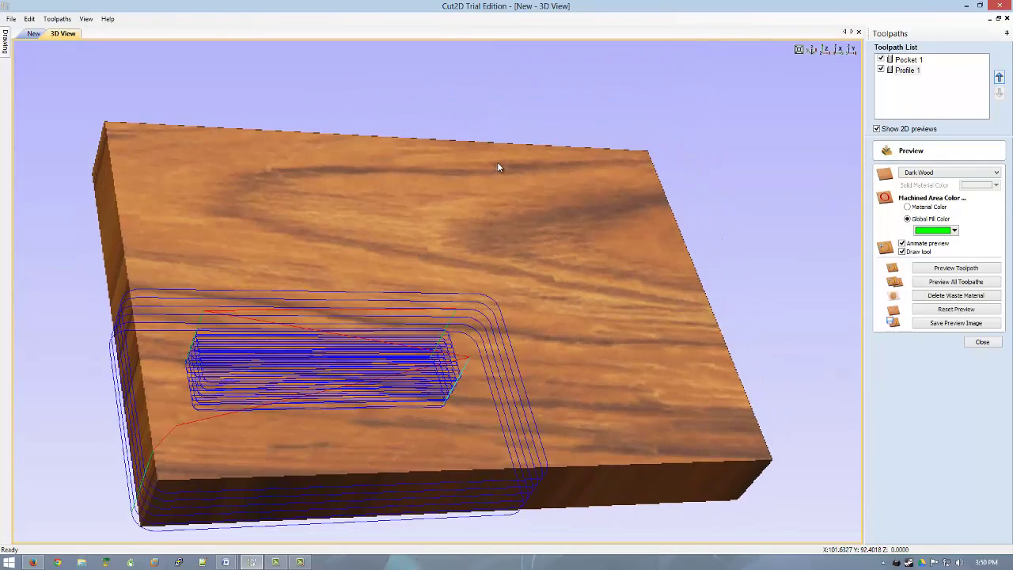
- Simulate both toolpaths on the block and orbit to inspect the cuts and green pocket
{"action": "left_click", "coordinate": [950, 284]}
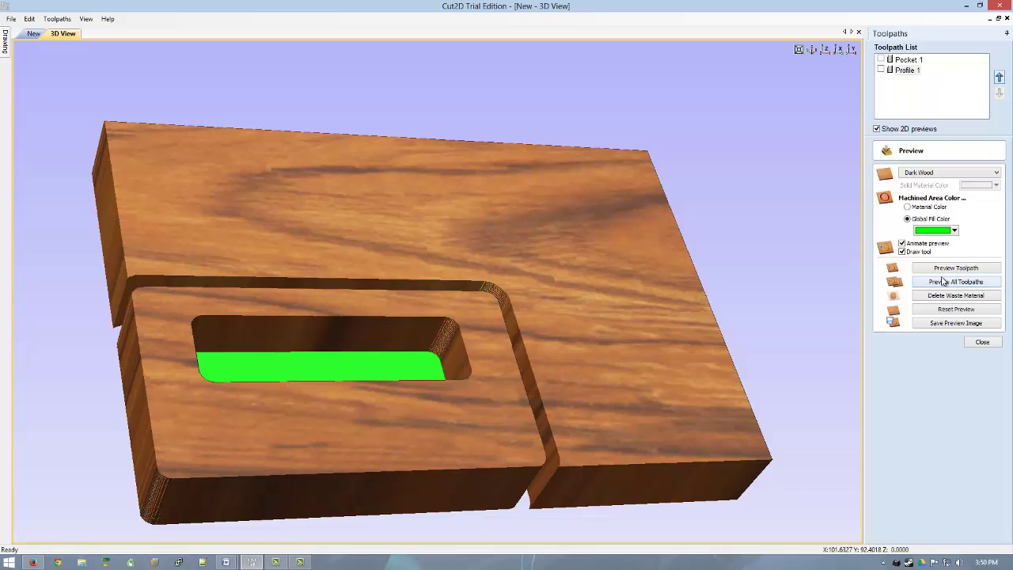
{"action": "left_click_drag", "start_coordinate": [662, 265], "coordinate": [624, 303]}
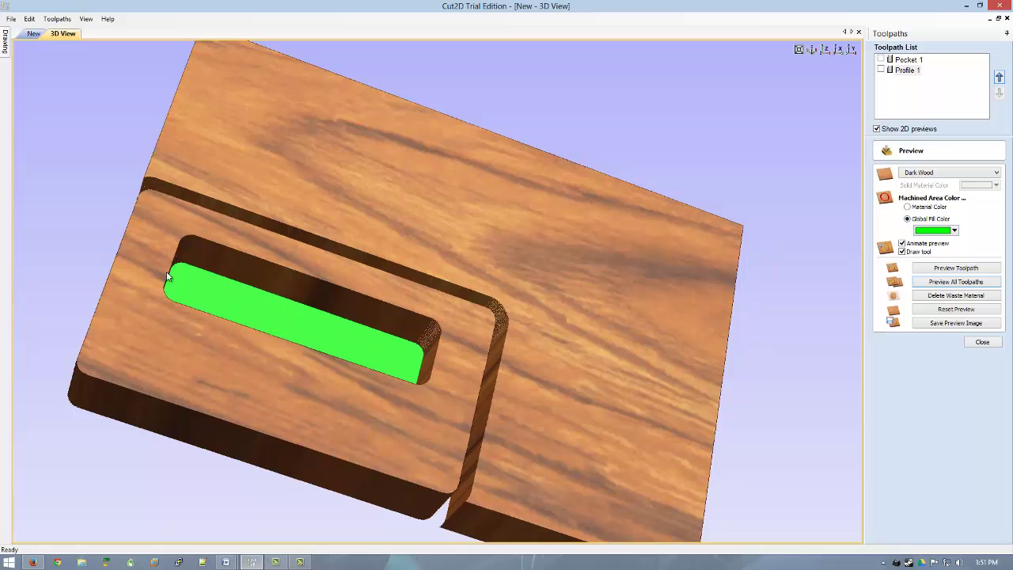
{"action": "left_click_drag", "start_coordinate": [355, 409], "coordinate": [409, 318]}
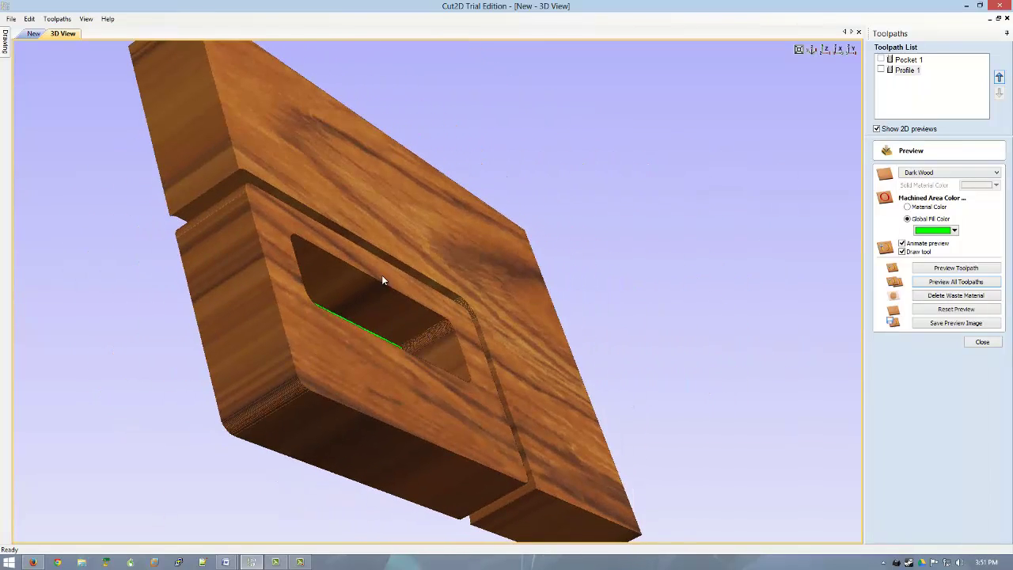
{"action": "left_click_drag", "start_coordinate": [372, 277], "coordinate": [704, 305]}
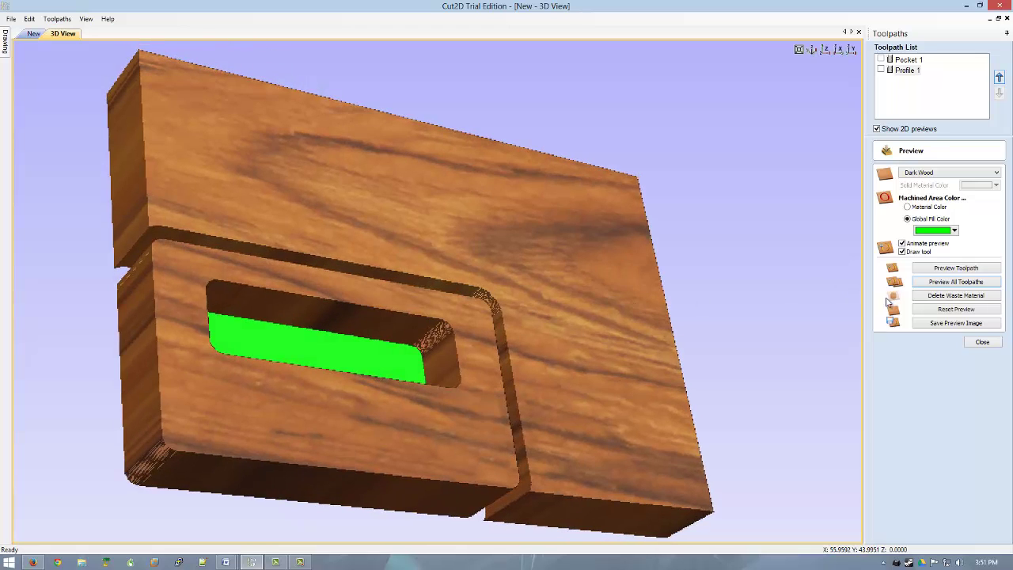
- Delete the waste material and view the remaining cut-out piece from a low side angle
{"action": "left_click", "coordinate": [968, 297]}
{"action": "mouse_move", "coordinate": [493, 332]}
{"action": "left_mouse_down"}
{"action": "mouse_move", "coordinate": [151, 256]}
{"action": "mouse_move", "coordinate": [494, 316]}
{"action": "left_mouse_up"}
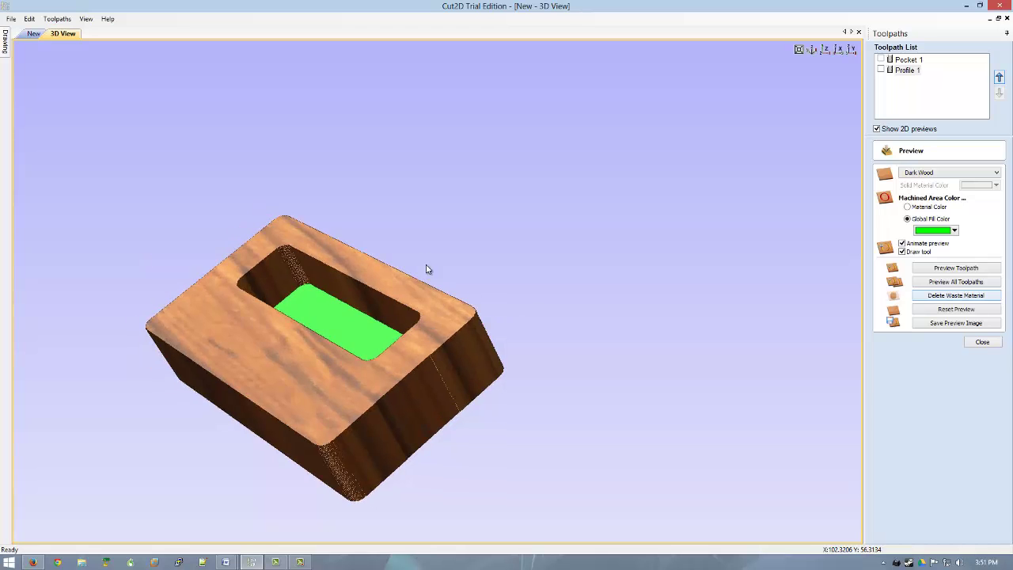
{"action": "left_click_drag", "start_coordinate": [430, 260], "coordinate": [444, 384]}
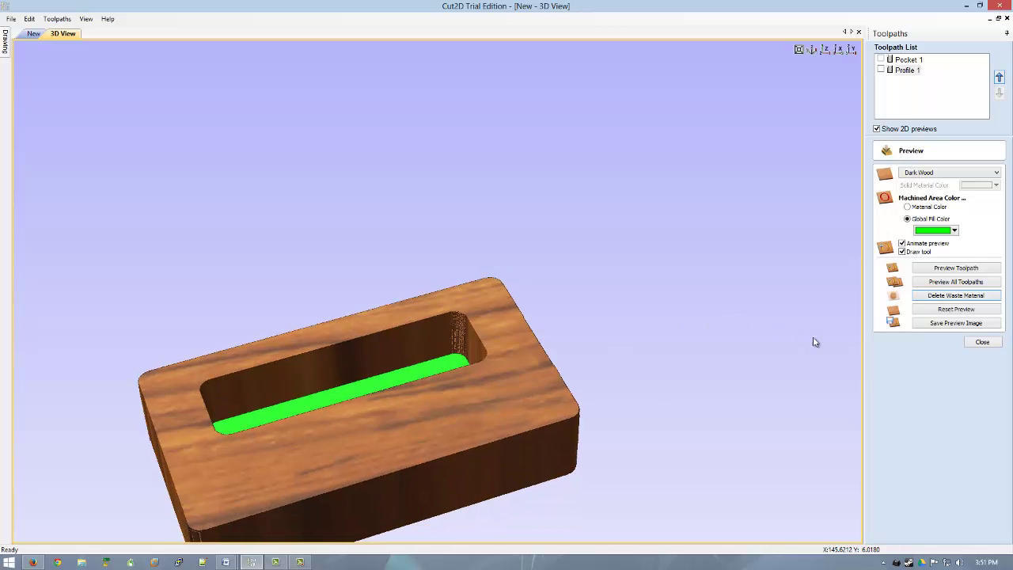
- Close the Preview panel and tilt the piece to a more top-down view
{"action": "left_click", "coordinate": [982, 342]}
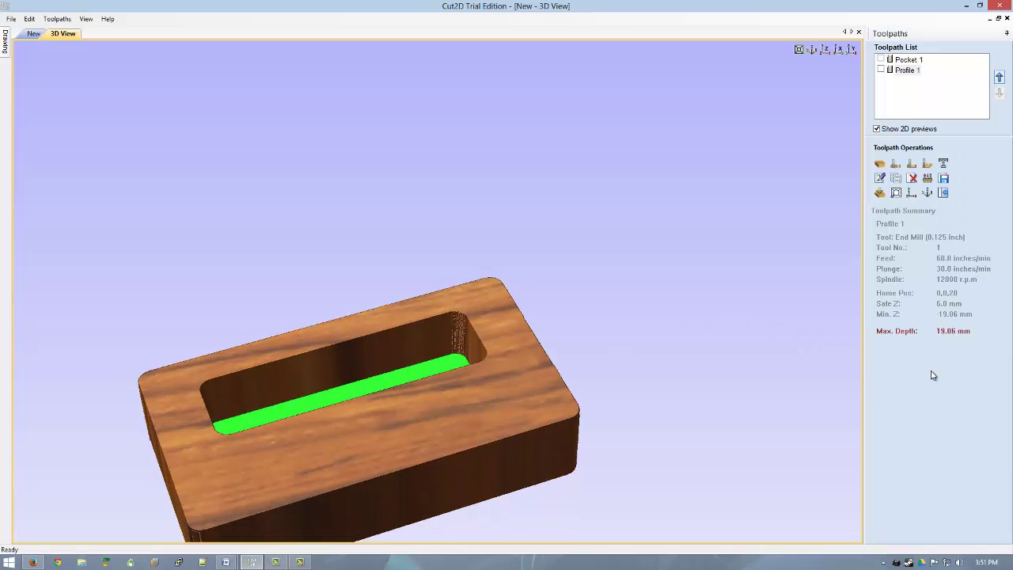
{"action": "mouse_move", "coordinate": [464, 300]}
{"action": "left_mouse_down"}
{"action": "mouse_move", "coordinate": [613, 248]}
{"action": "mouse_move", "coordinate": [563, 265]}
{"action": "mouse_move", "coordinate": [460, 267]}
{"action": "mouse_move", "coordinate": [464, 289]}
{"action": "left_mouse_up"}
{"action": "left_click_drag", "start_coordinate": [568, 407], "coordinate": [582, 372]}
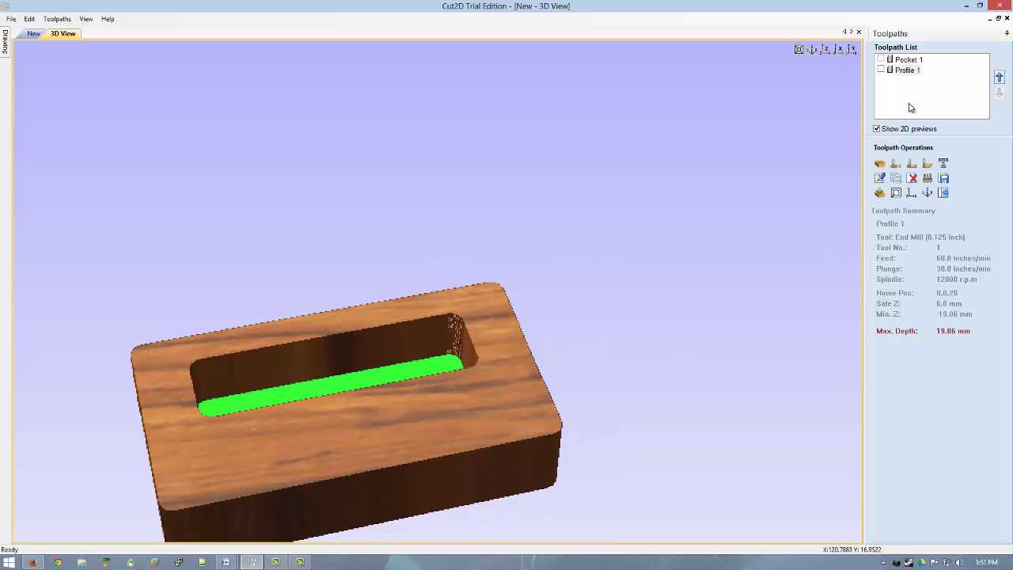
- In Save Toolpaths, output all visible toolpaths to one file with Pocket 1 and Profile 1 visible
{"action": "left_click", "coordinate": [944, 179]}
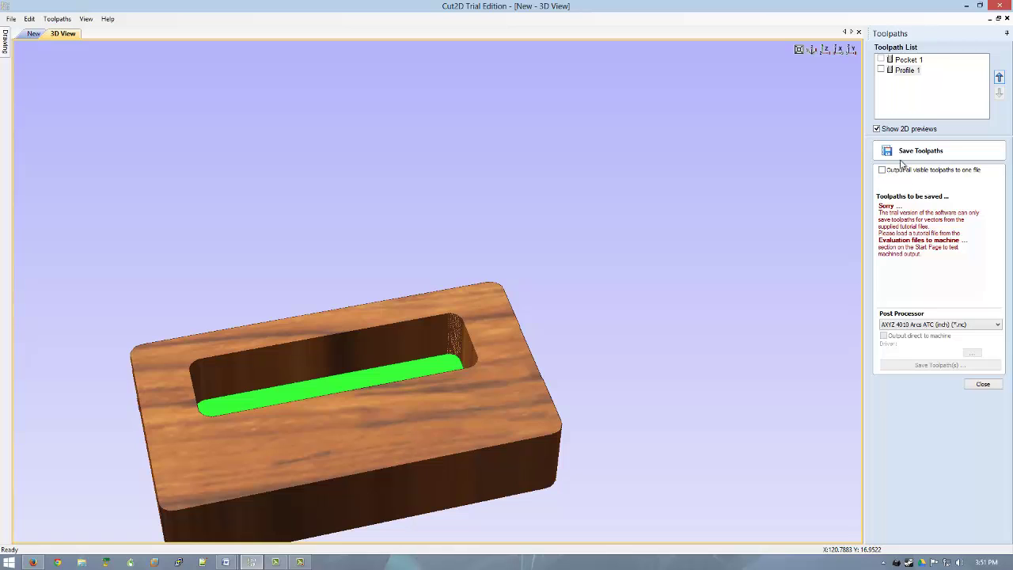
{"action": "left_click", "coordinate": [915, 62]}
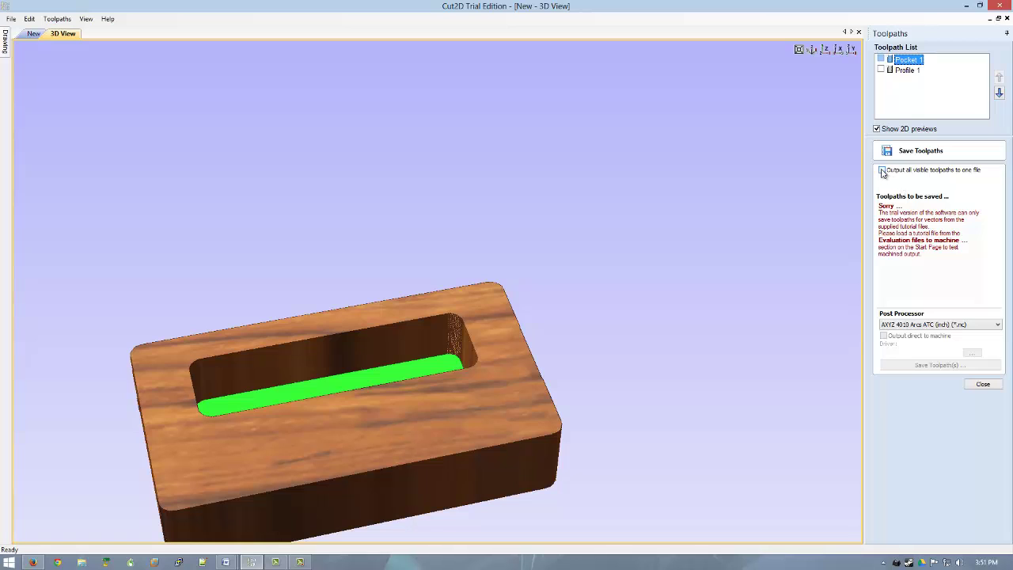
{"action": "left_click", "coordinate": [932, 171]}
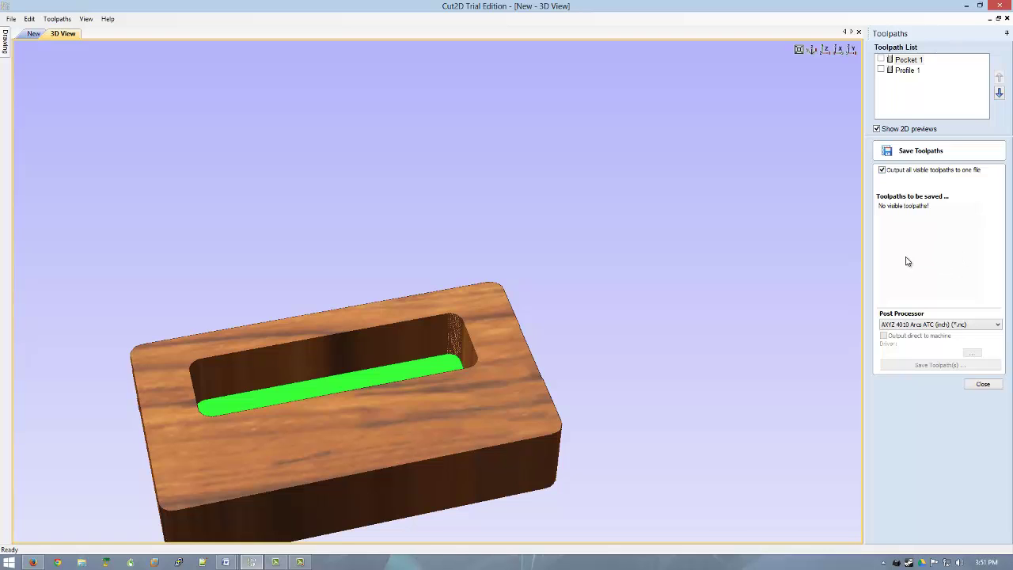
{"action": "left_click", "coordinate": [882, 59]}
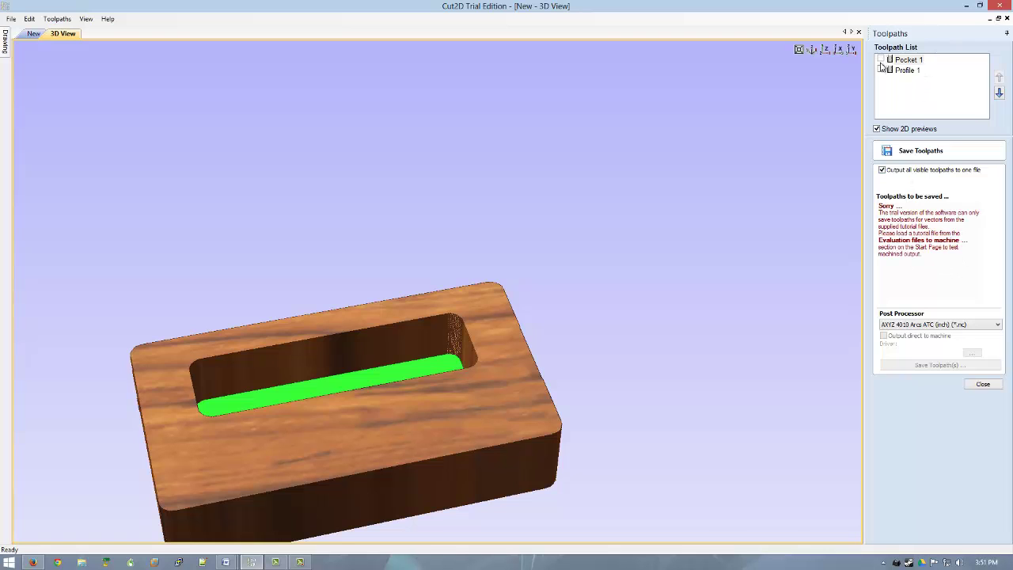
{"action": "left_click", "coordinate": [882, 71]}
{"action": "left_click", "coordinate": [882, 70]}
{"action": "left_click", "coordinate": [881, 69]}
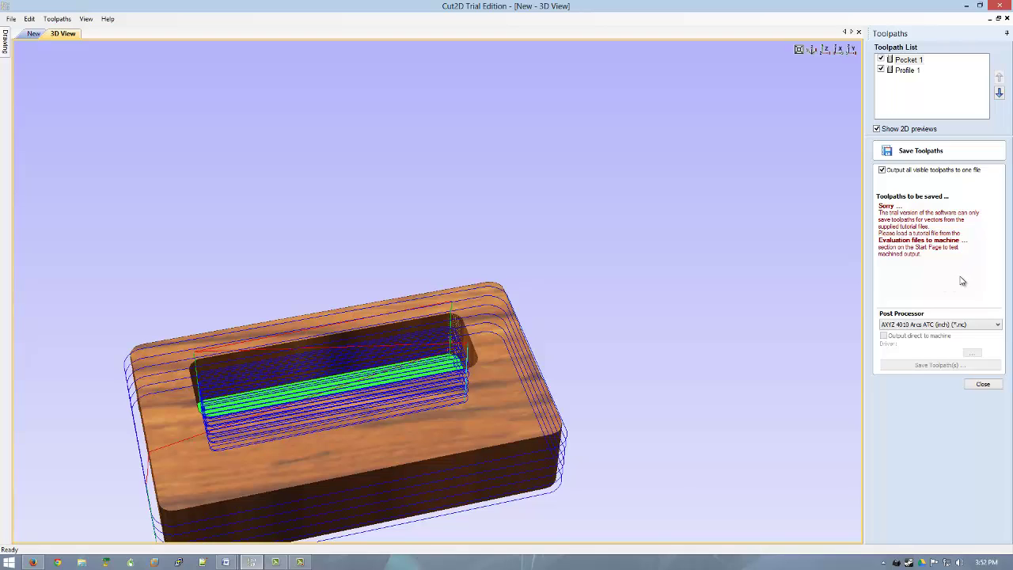
- Select EMC2 Arcs(mm)(*.ngc) as the post processor for the toolpaths
{"action": "left_click", "coordinate": [941, 326]}
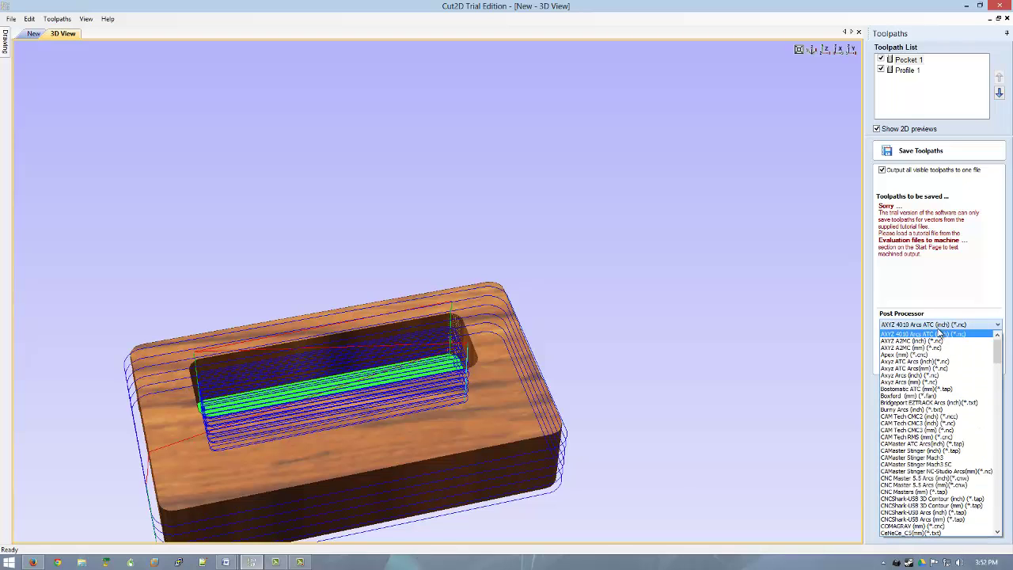
{"action": "left_click_drag", "start_coordinate": [997, 361], "coordinate": [997, 389]}
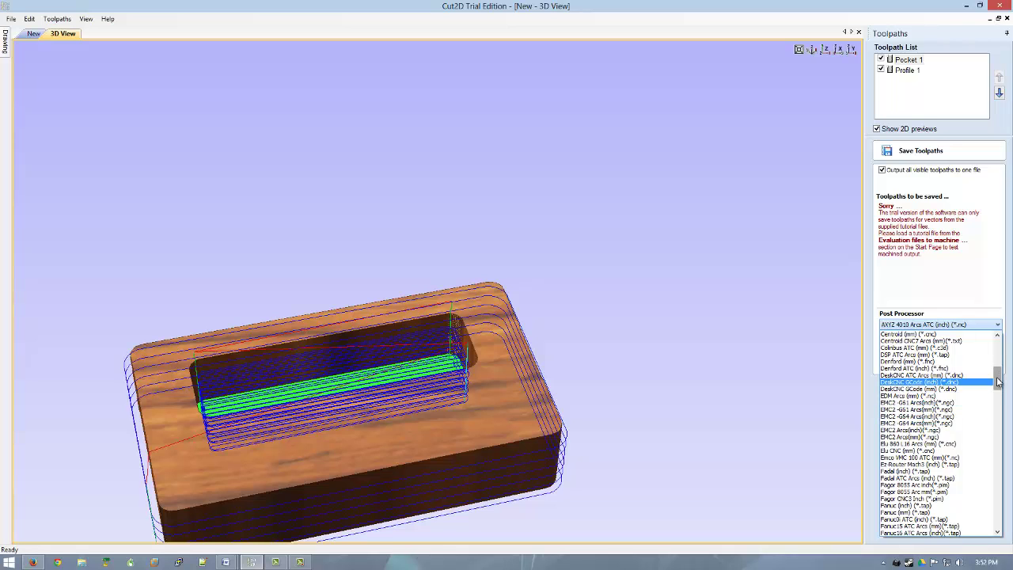
{"action": "scroll", "coordinate": [999, 382], "scroll_direction": "down", "scroll_amount": 2}
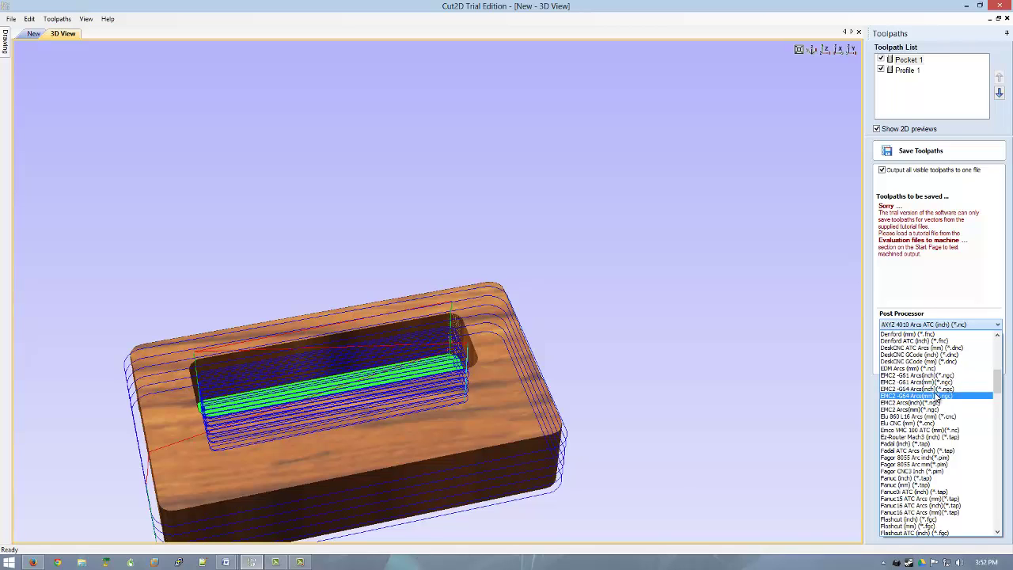
{"action": "left_click", "coordinate": [928, 409]}
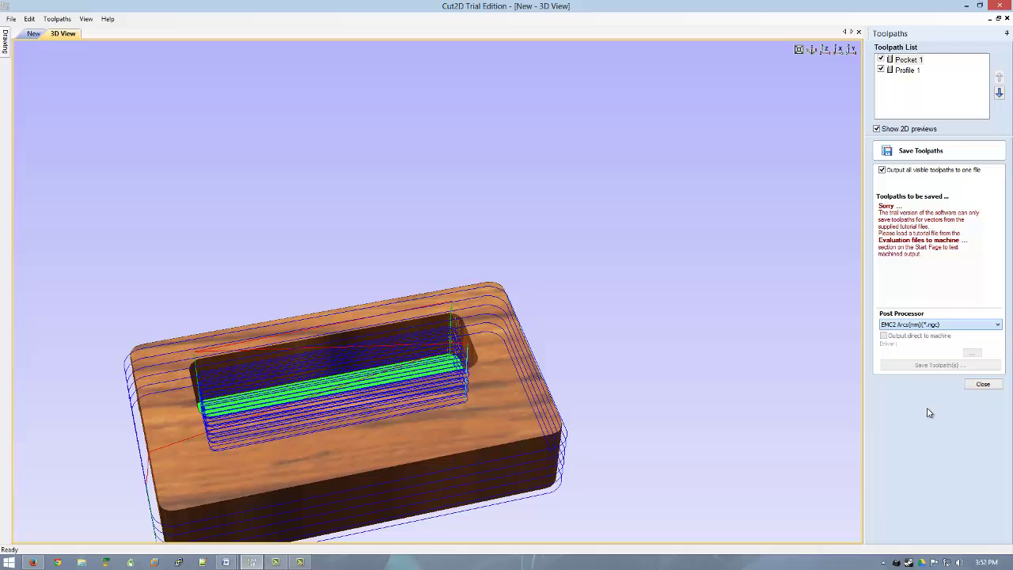
{"action": "left_click", "coordinate": [946, 326]}
{"action": "scroll", "coordinate": [961, 427], "scroll_direction": "down", "scroll_amount": 10}
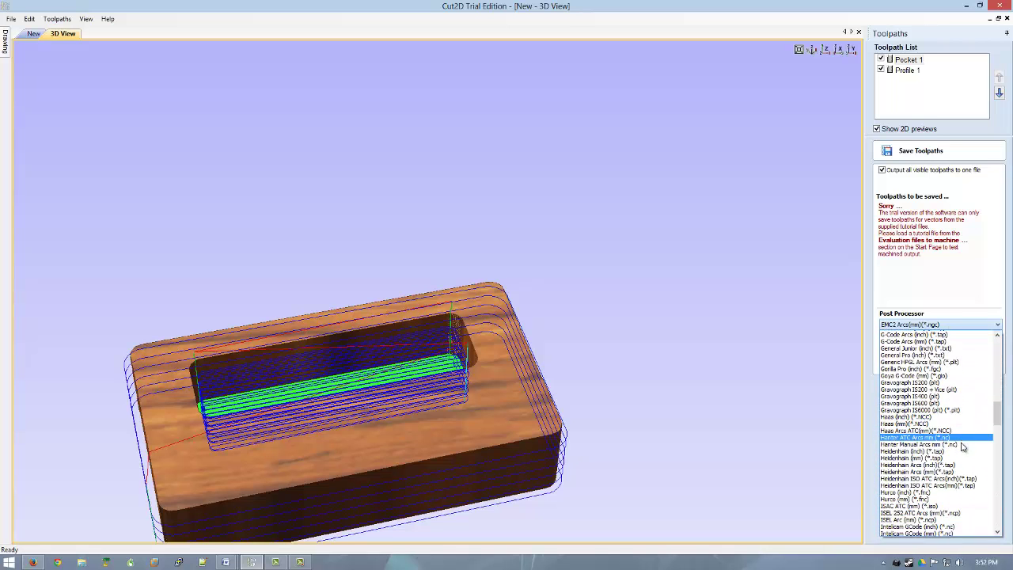
{"action": "scroll", "coordinate": [962, 443], "scroll_direction": "down", "scroll_amount": 15}
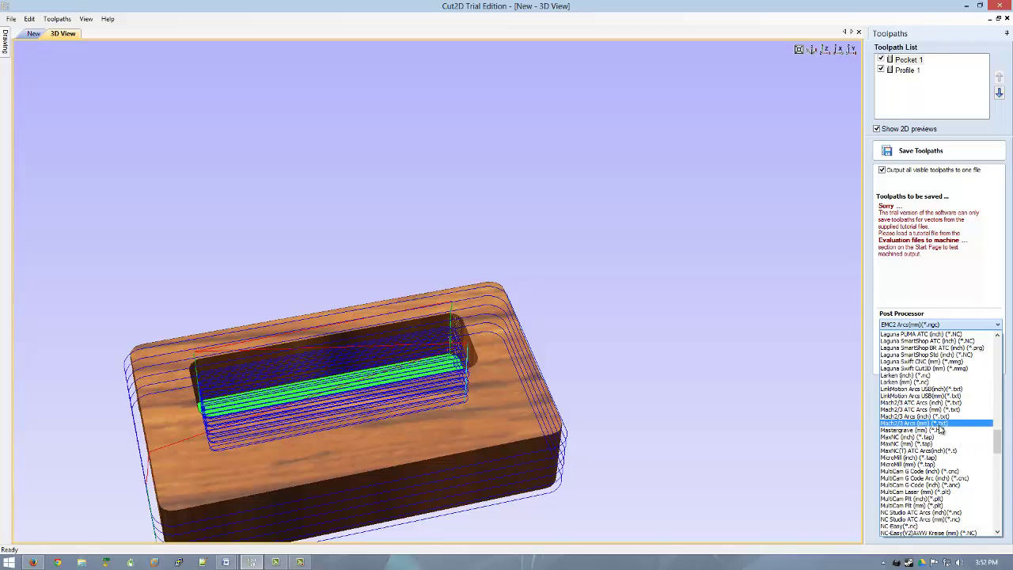
{"action": "left_click", "coordinate": [976, 293]}
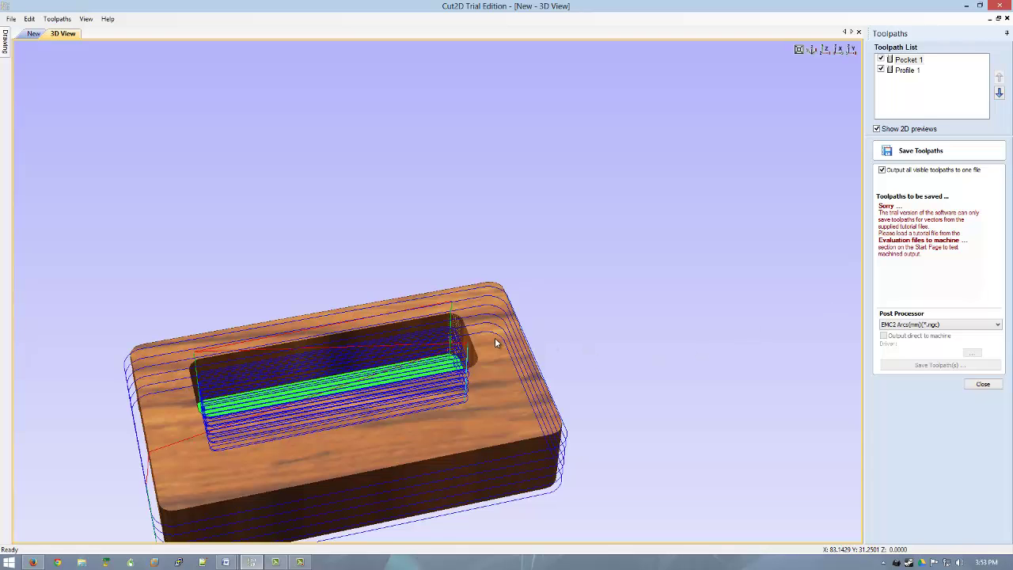
- Switch from the 3D view to the 2D drawing and collapse the Drawing tools panel
{"action": "mouse_move", "coordinate": [496, 339]}
{"action": "left_mouse_down"}
{"action": "mouse_move", "coordinate": [497, 427]}
{"action": "mouse_move", "coordinate": [480, 417]}
{"action": "mouse_move", "coordinate": [527, 350]}
{"action": "mouse_move", "coordinate": [507, 372]}
{"action": "left_mouse_up"}
{"action": "left_click", "coordinate": [35, 34]}
{"action": "left_click", "coordinate": [7, 46]}
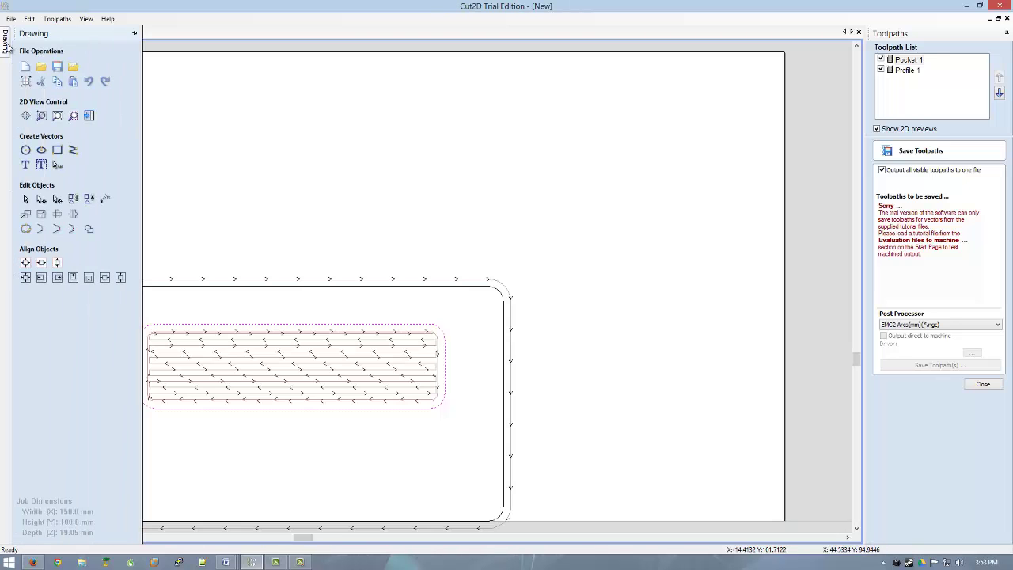
{"action": "left_click", "coordinate": [6, 49]}
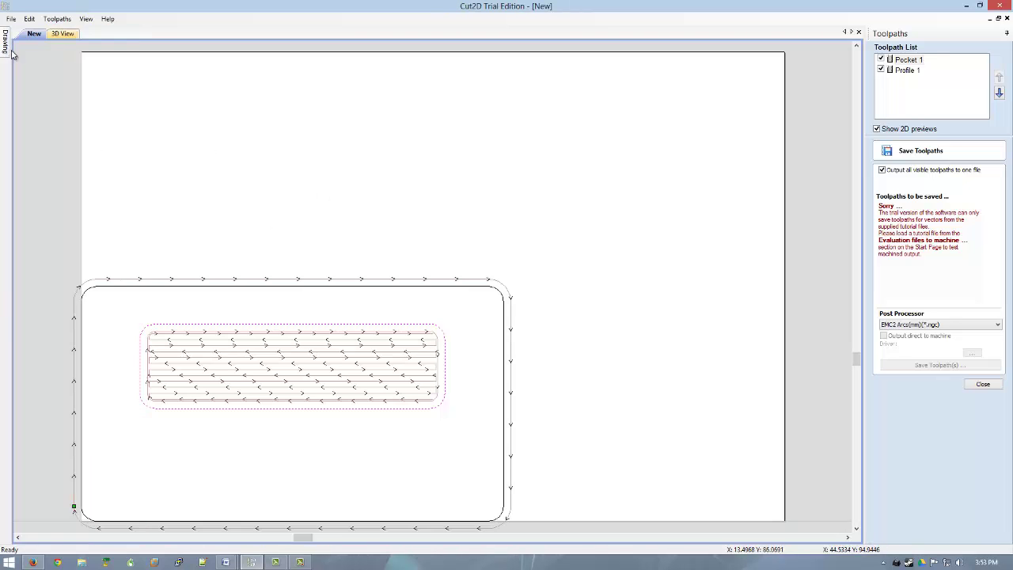